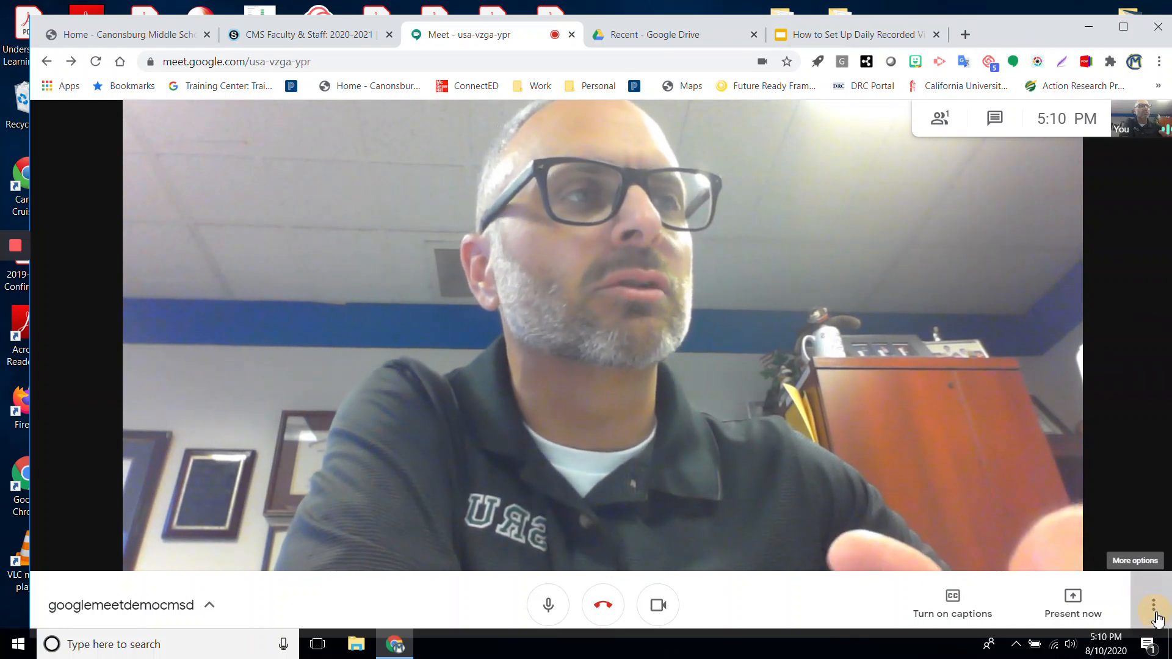
Start recording the meeting and accept the consent notice.
{"action": "left_click", "coordinate": [1156, 615]}
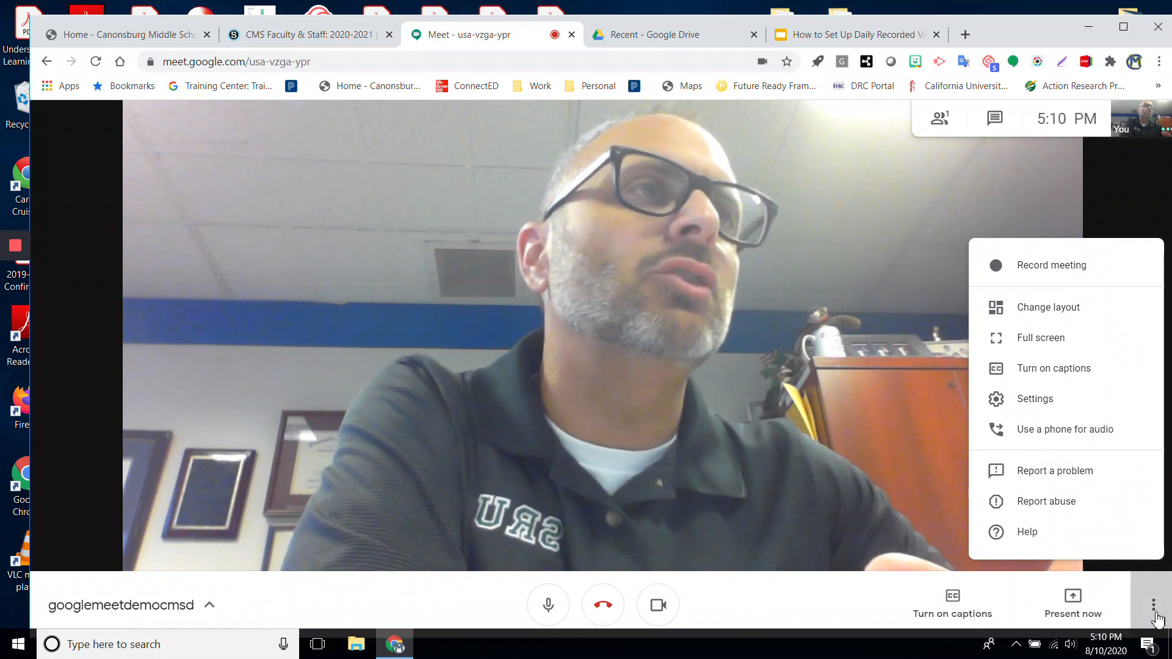
{"action": "left_click", "coordinate": [1097, 281]}
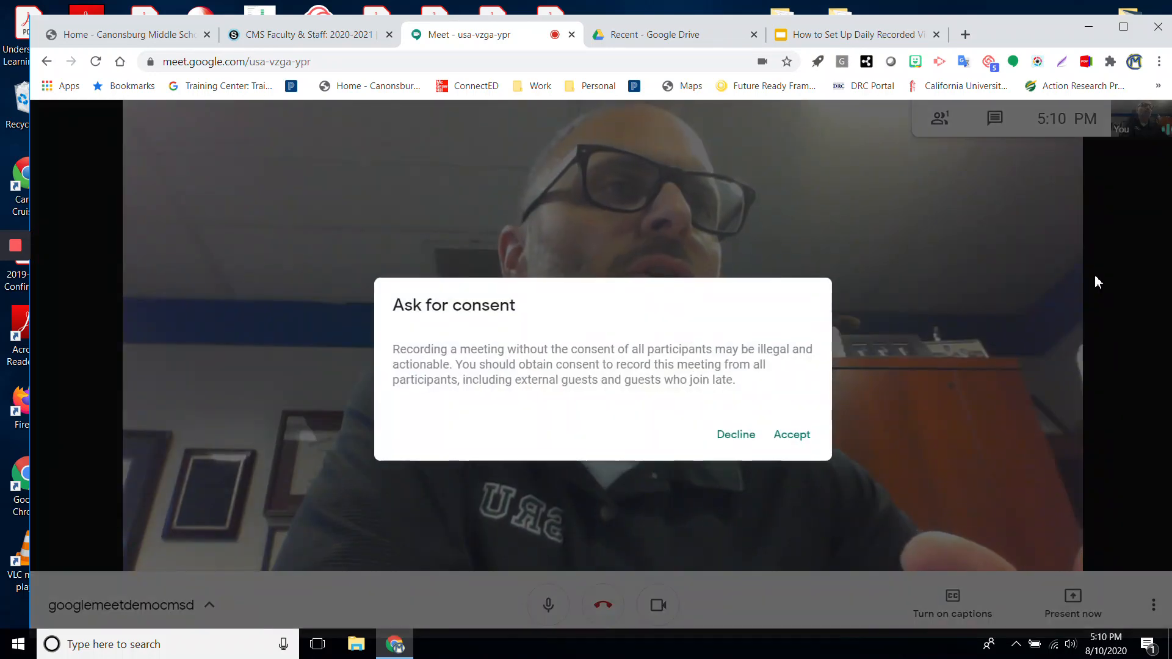
{"action": "left_click", "coordinate": [797, 440]}
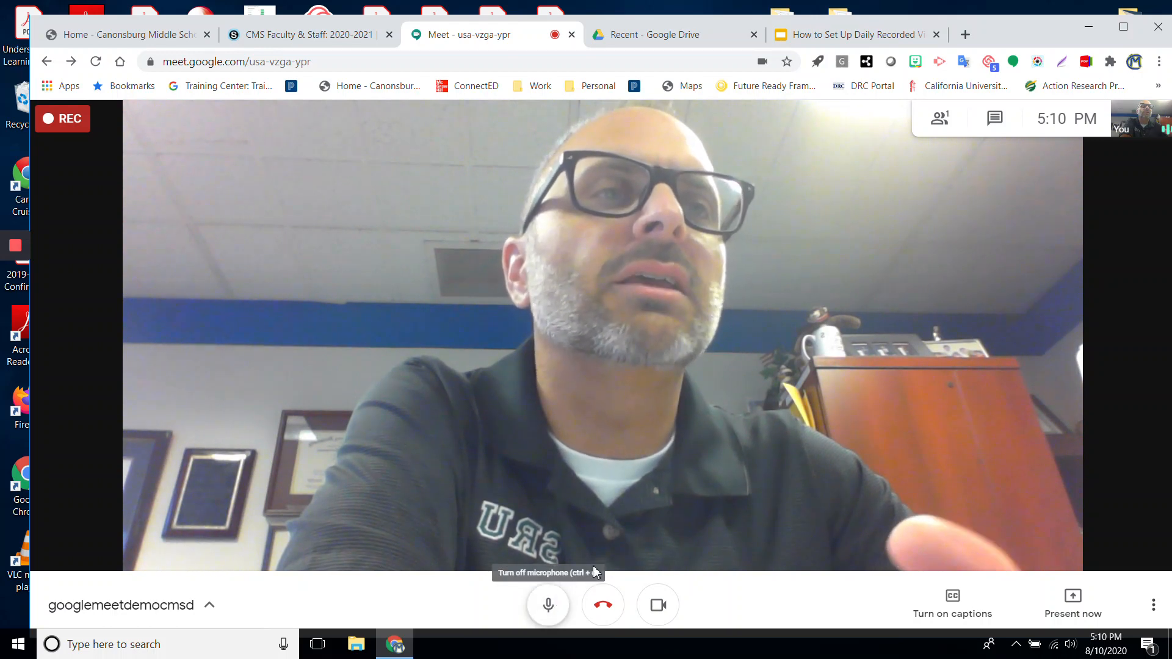
Turn the meeting's camera and microphone off and back on.
{"action": "left_click", "coordinate": [671, 607]}
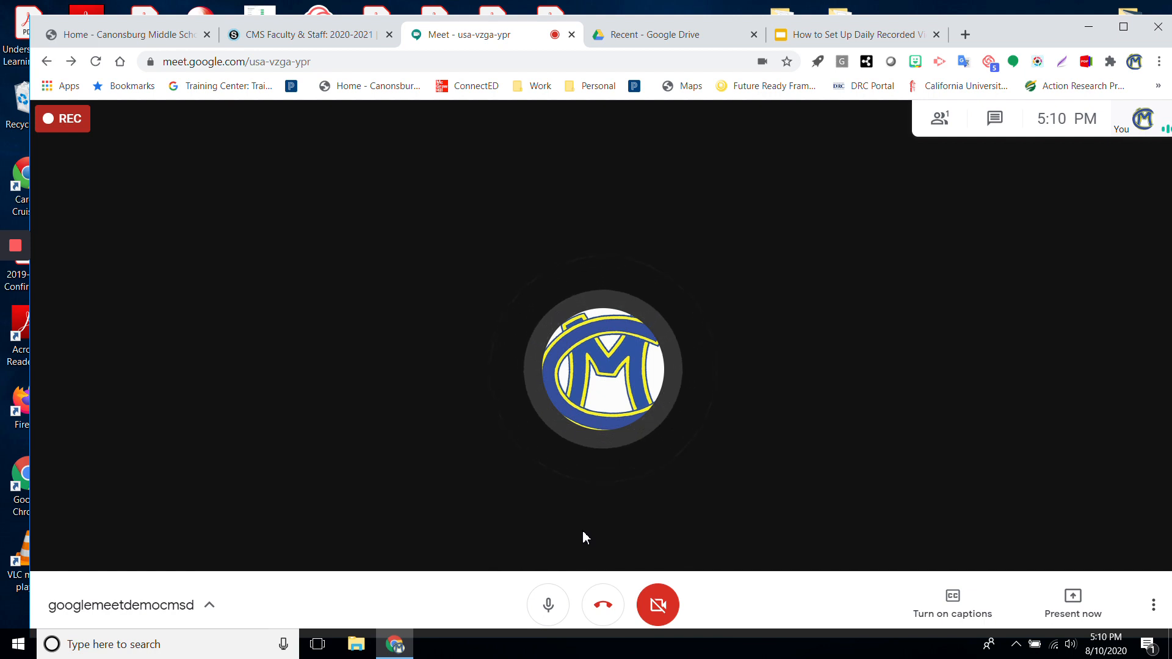
{"action": "left_click", "coordinate": [548, 597]}
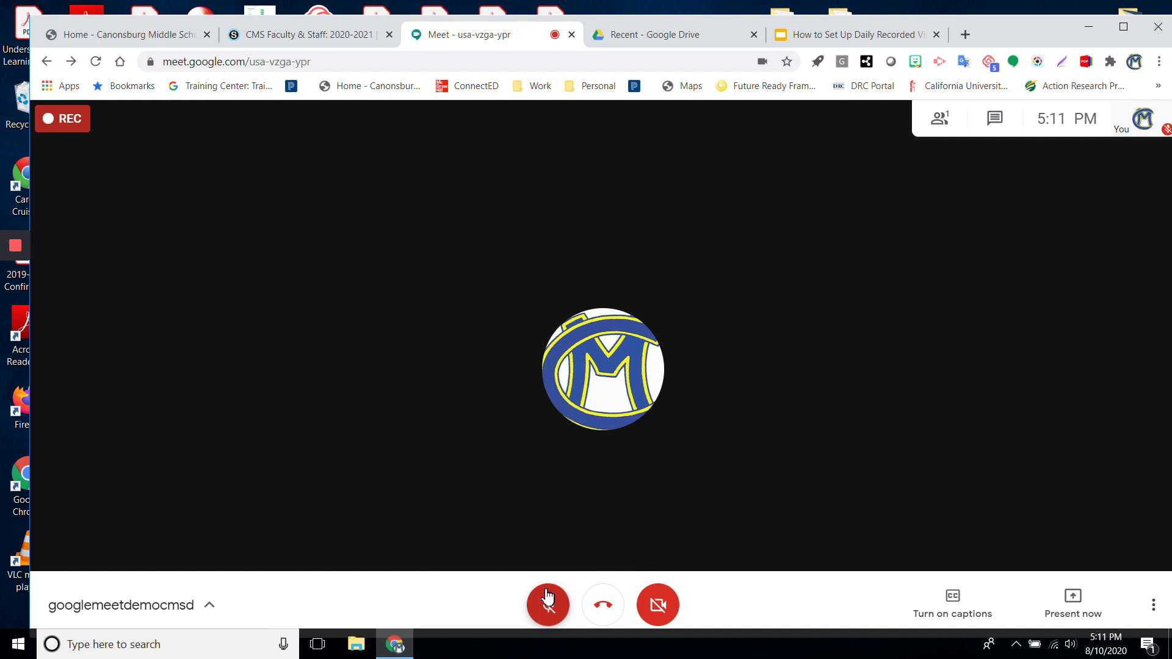
{"action": "left_click", "coordinate": [548, 596]}
{"action": "left_click", "coordinate": [671, 613]}
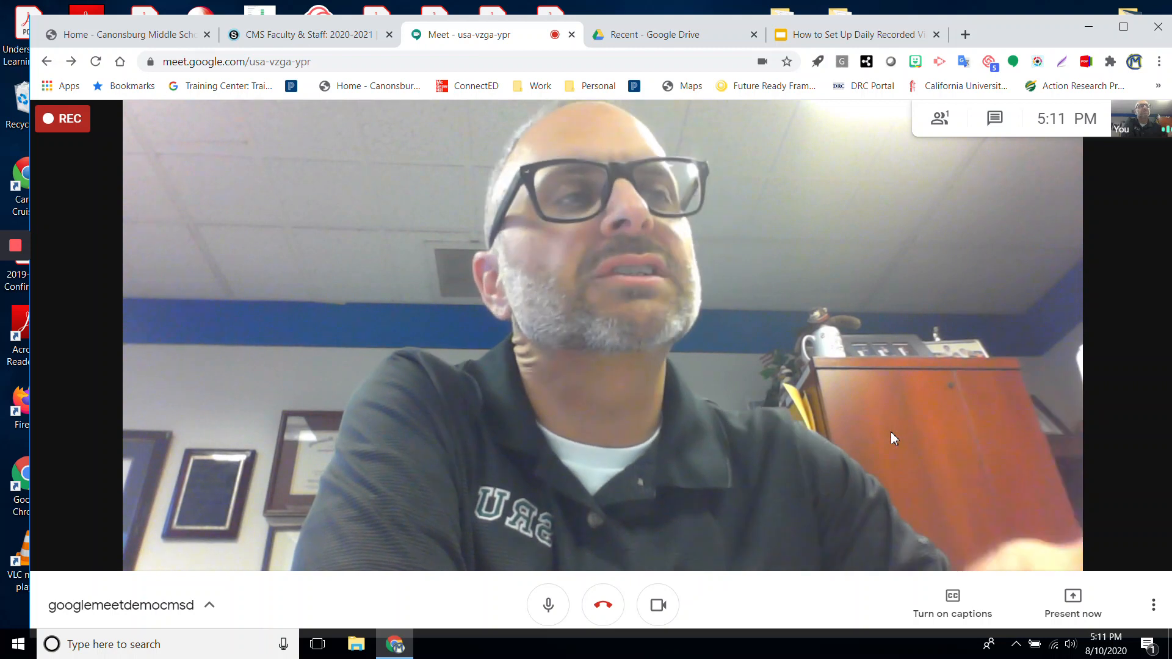
Stop the meeting recording and confirm that it should end.
{"action": "left_click", "coordinate": [1152, 617]}
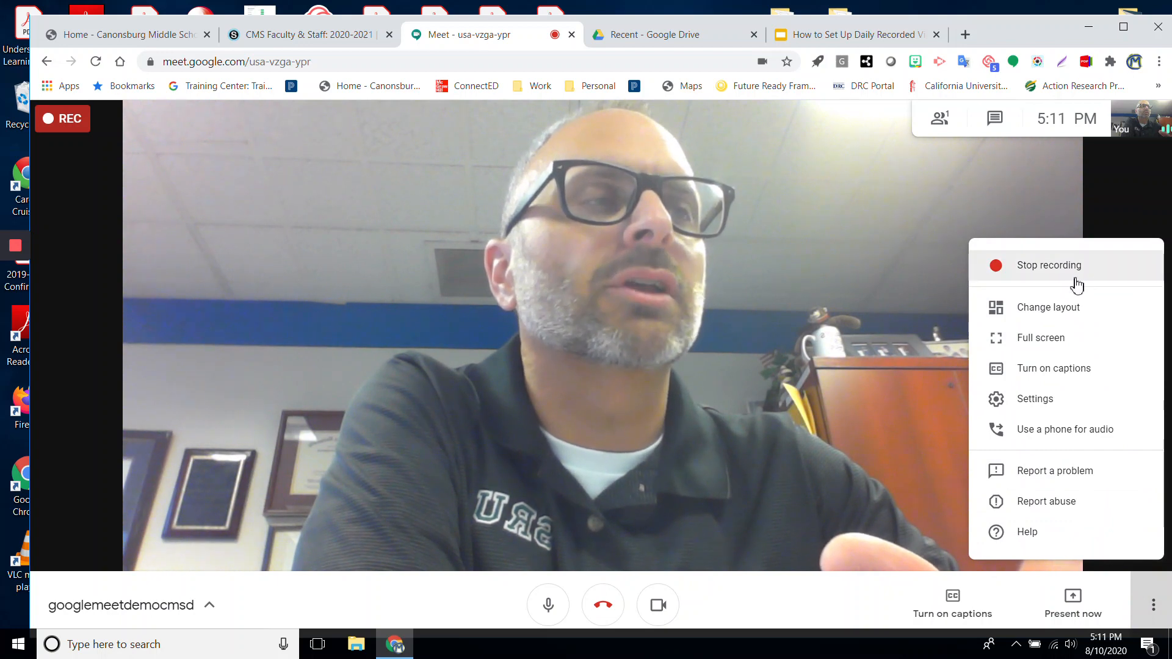
{"action": "left_click", "coordinate": [1076, 285]}
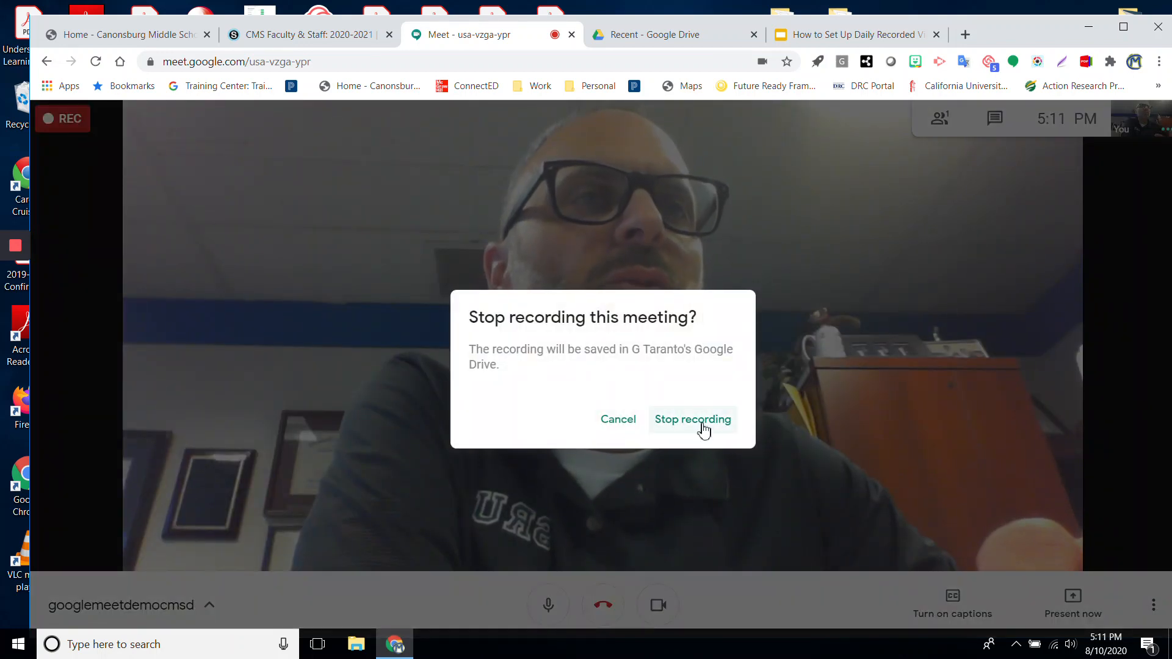
{"action": "left_click", "coordinate": [703, 424]}
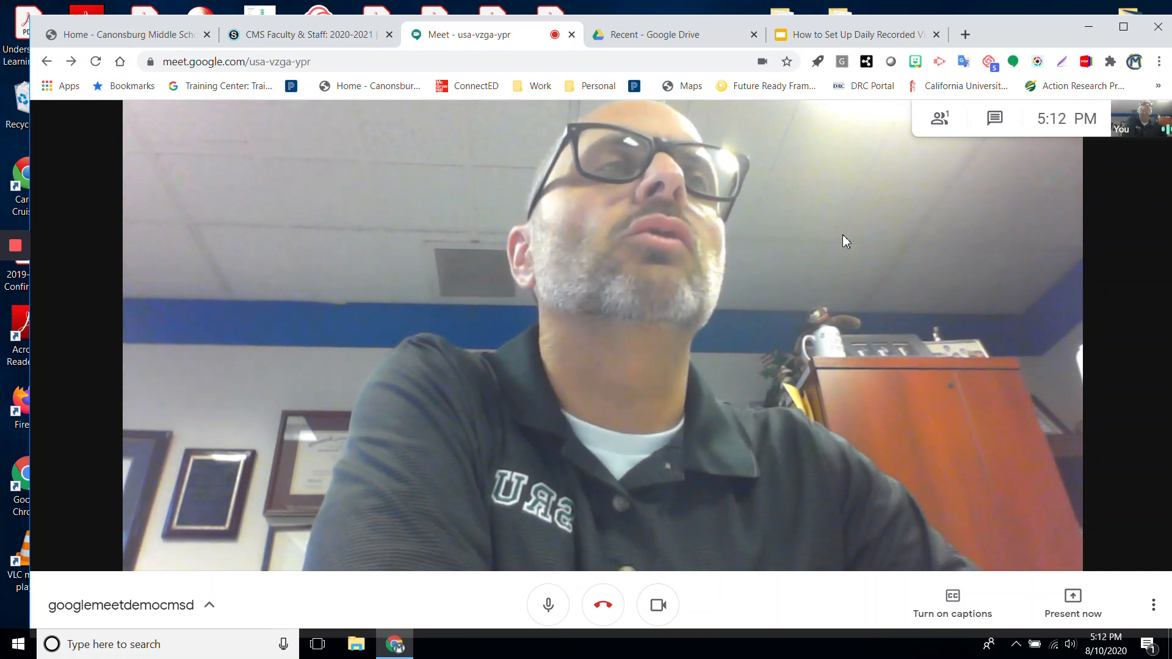
Switch to Google Drive and bring up the folders in My Drive.
{"action": "left_click", "coordinate": [675, 36]}
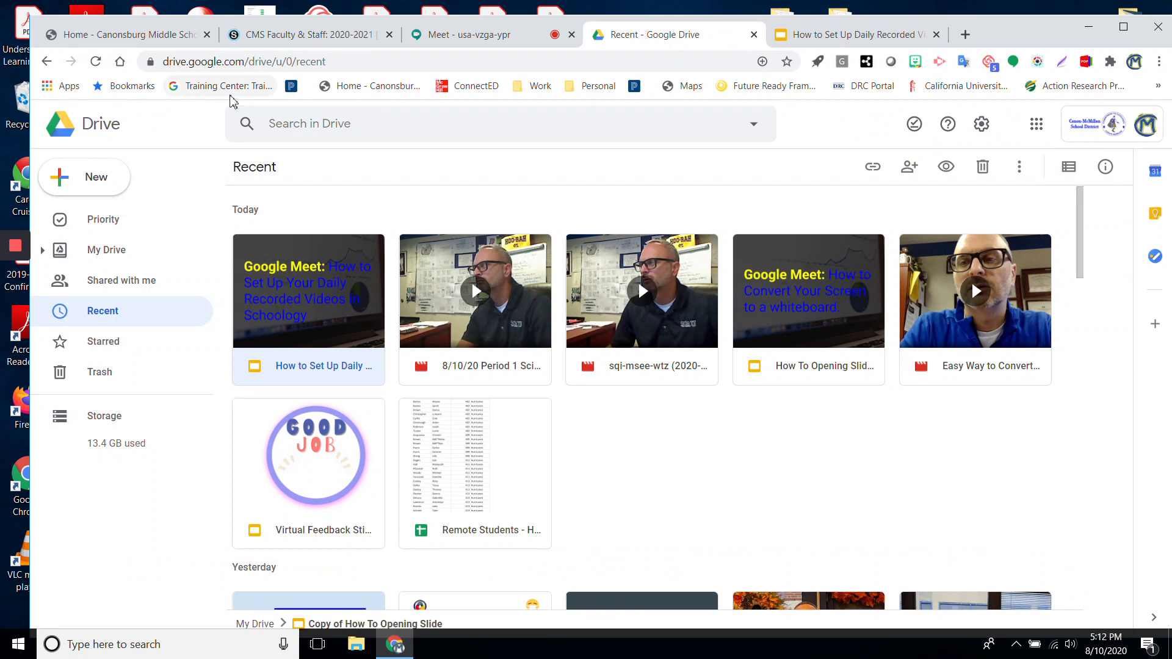
{"action": "left_click", "coordinate": [105, 252]}
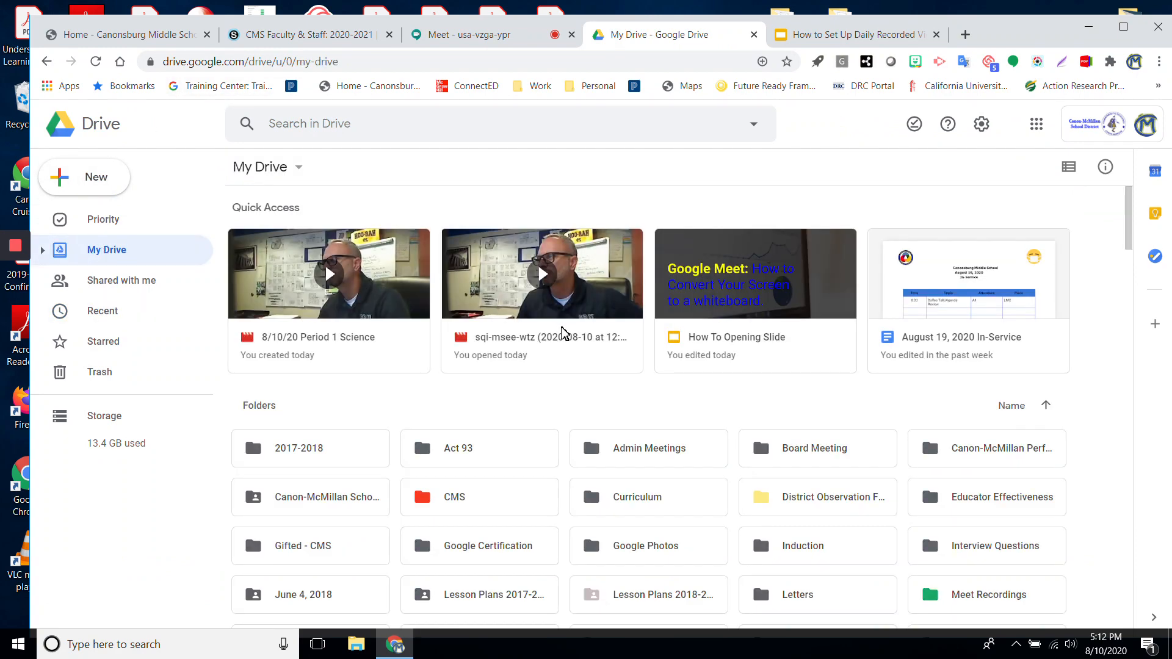
{"action": "scroll", "coordinate": [648, 398], "scroll_direction": "down", "scroll_amount": 2}
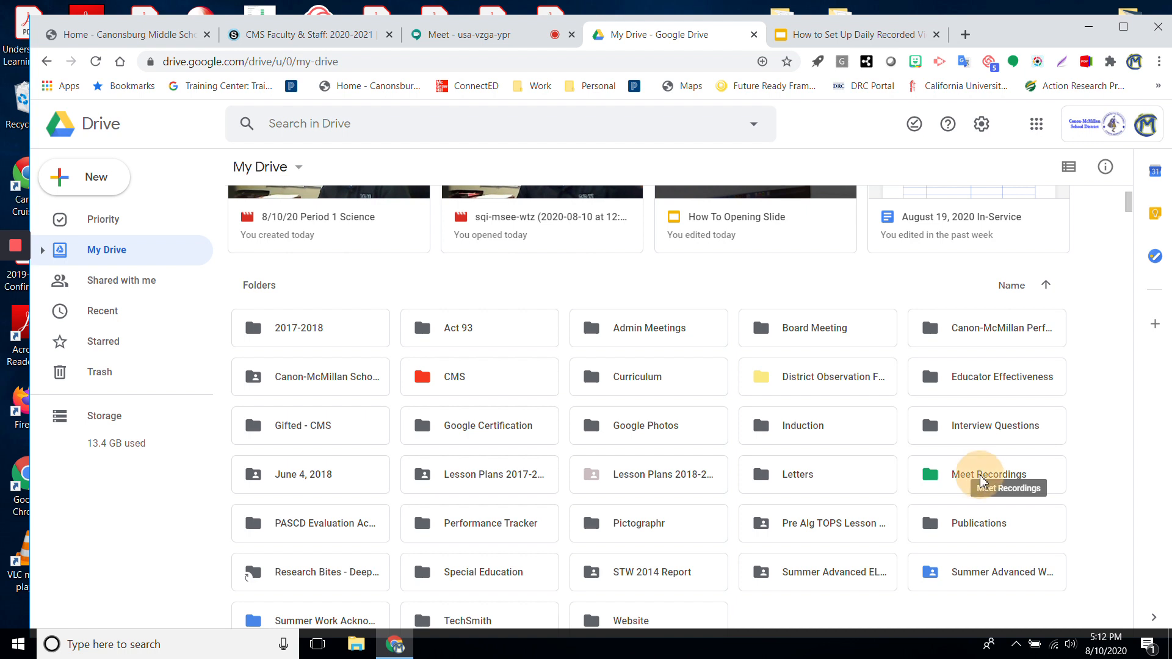
Change the Meet Recordings folder's color to light green and open the folder.
{"action": "right_click", "coordinate": [981, 481]}
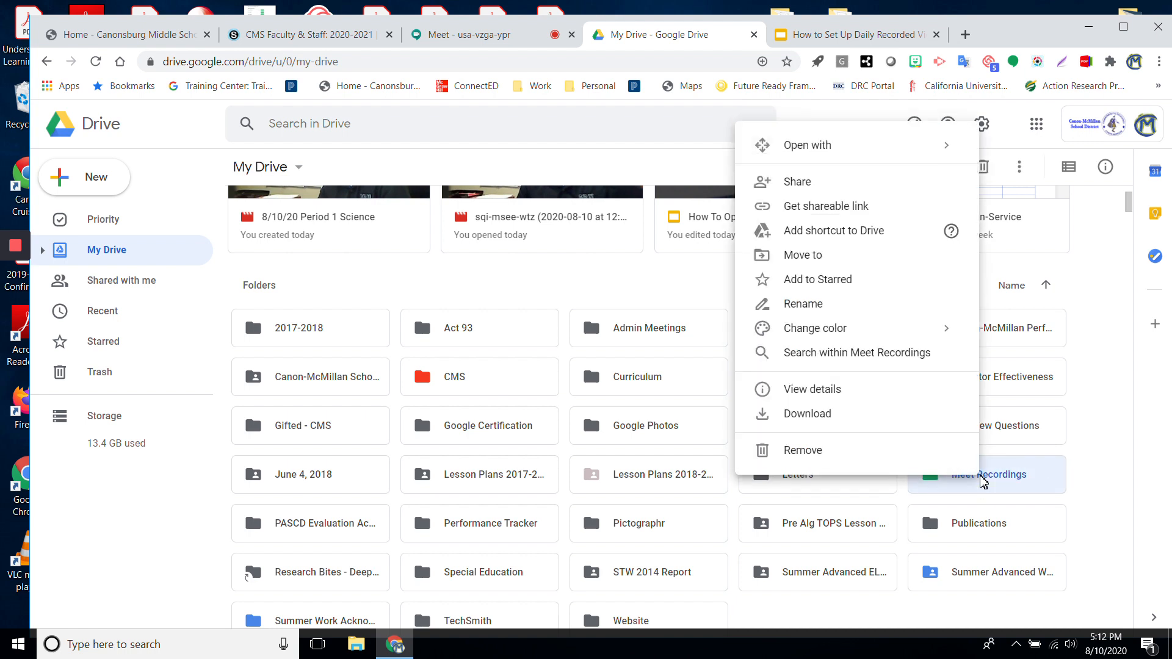
{"action": "mouse_move", "coordinate": [957, 336]}
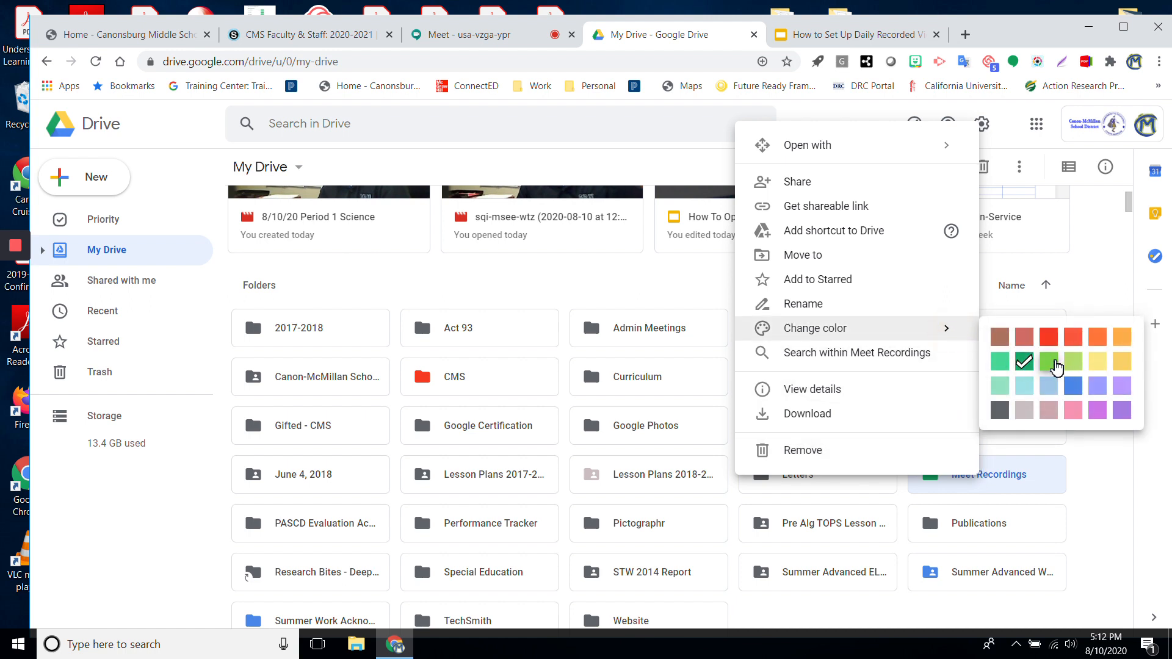
{"action": "left_click", "coordinate": [1056, 364]}
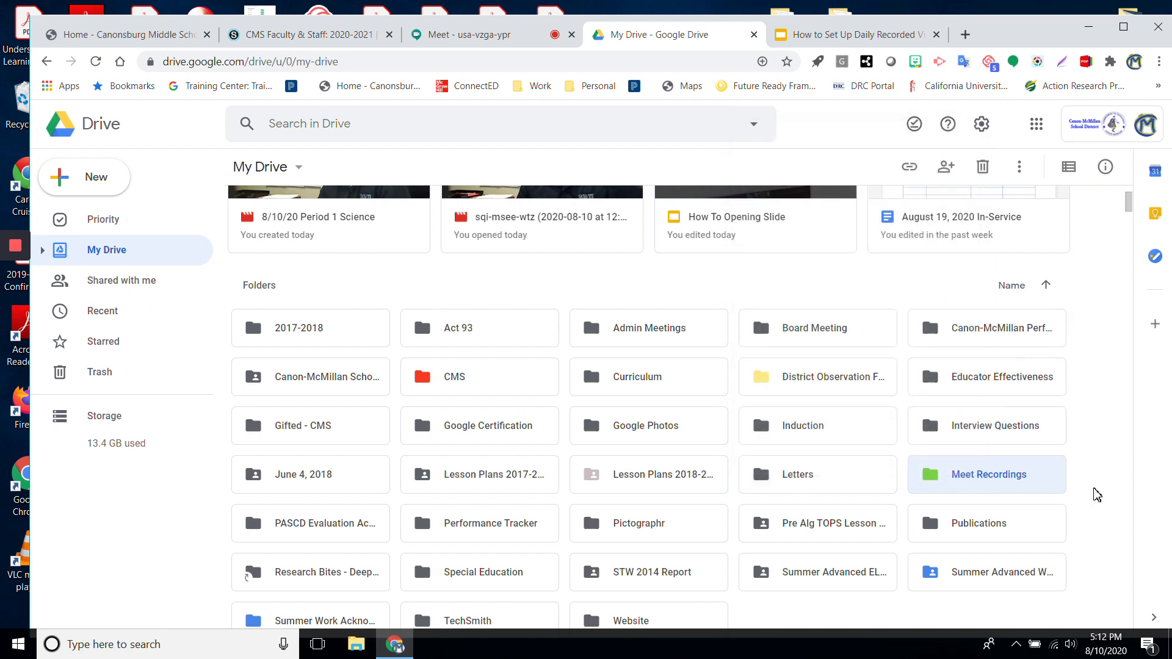
{"action": "left_click", "coordinate": [1096, 495]}
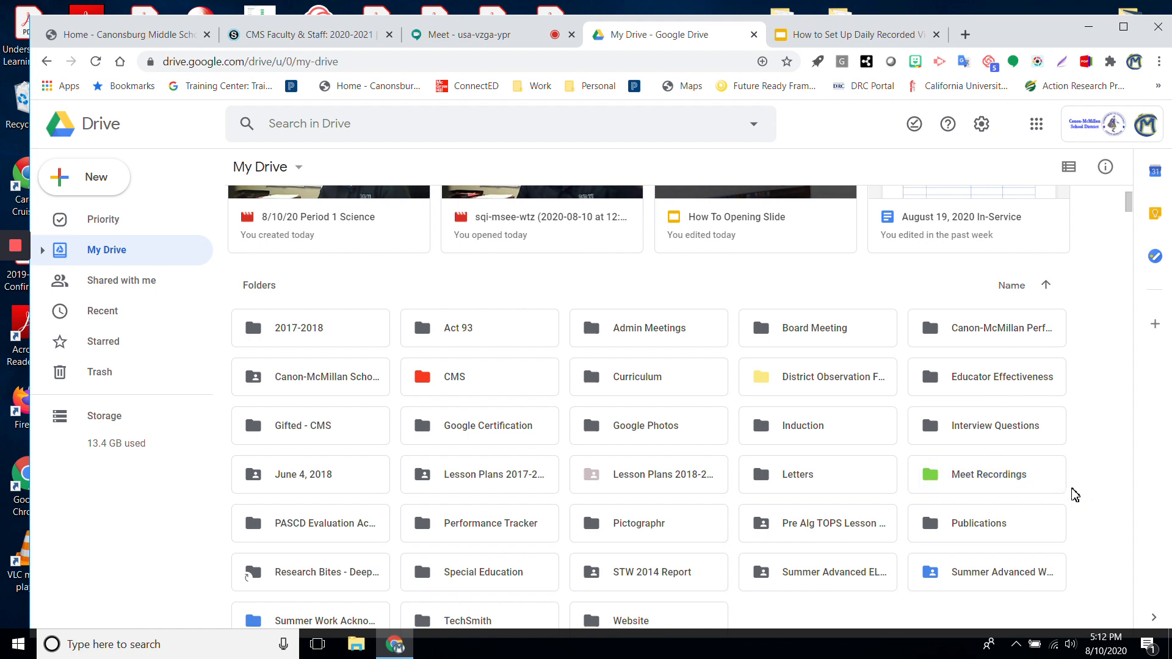
{"action": "double_click", "coordinate": [999, 475]}
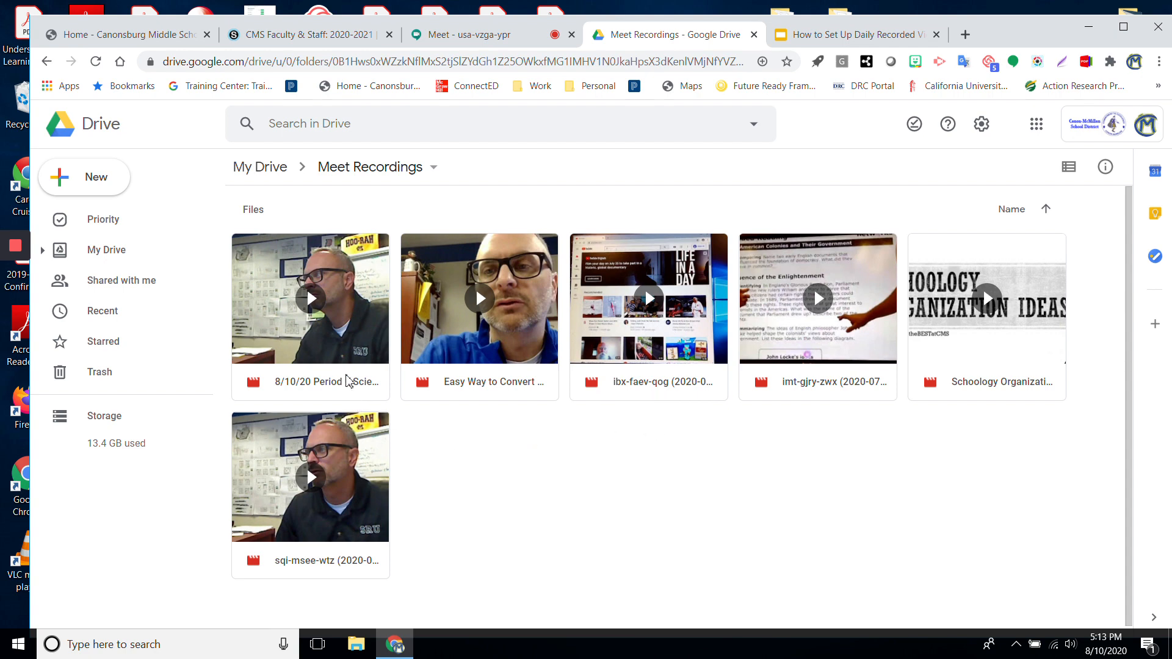
{"action": "right_click", "coordinate": [345, 387]}
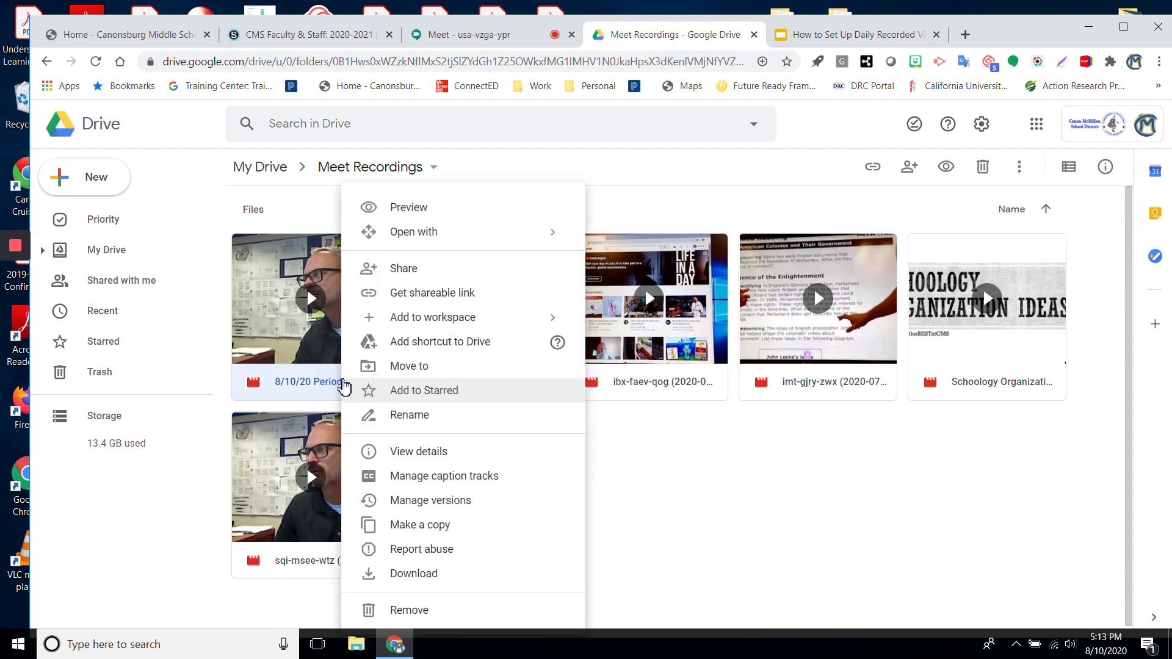
{"action": "left_click", "coordinate": [394, 415]}
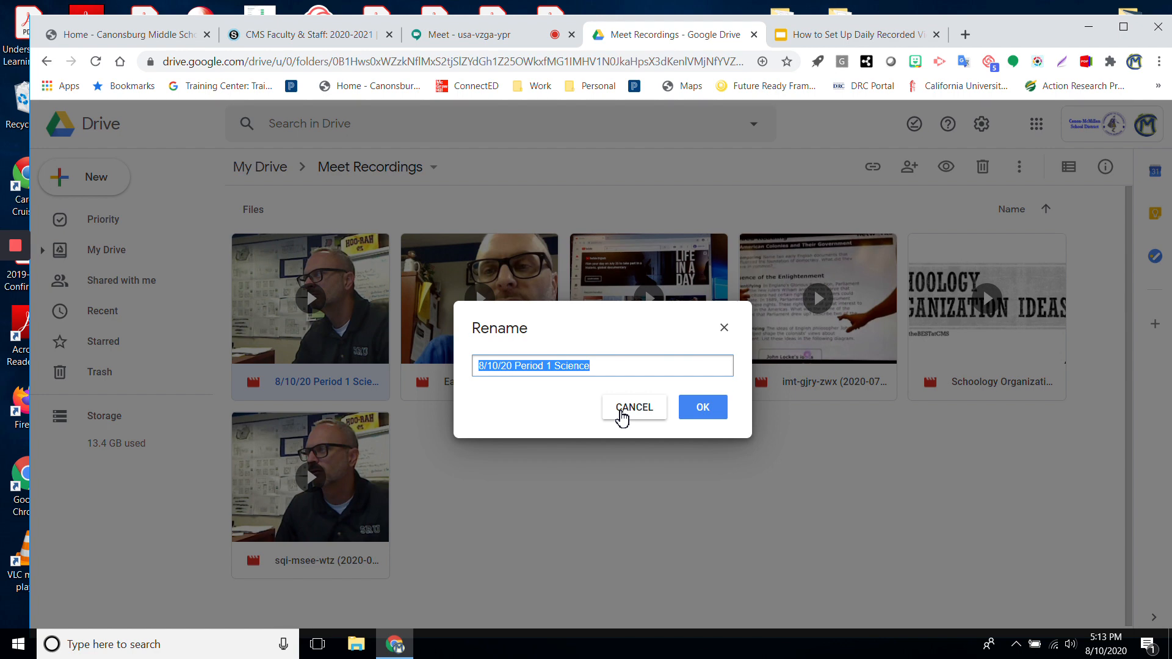
{"action": "left_click", "coordinate": [622, 408]}
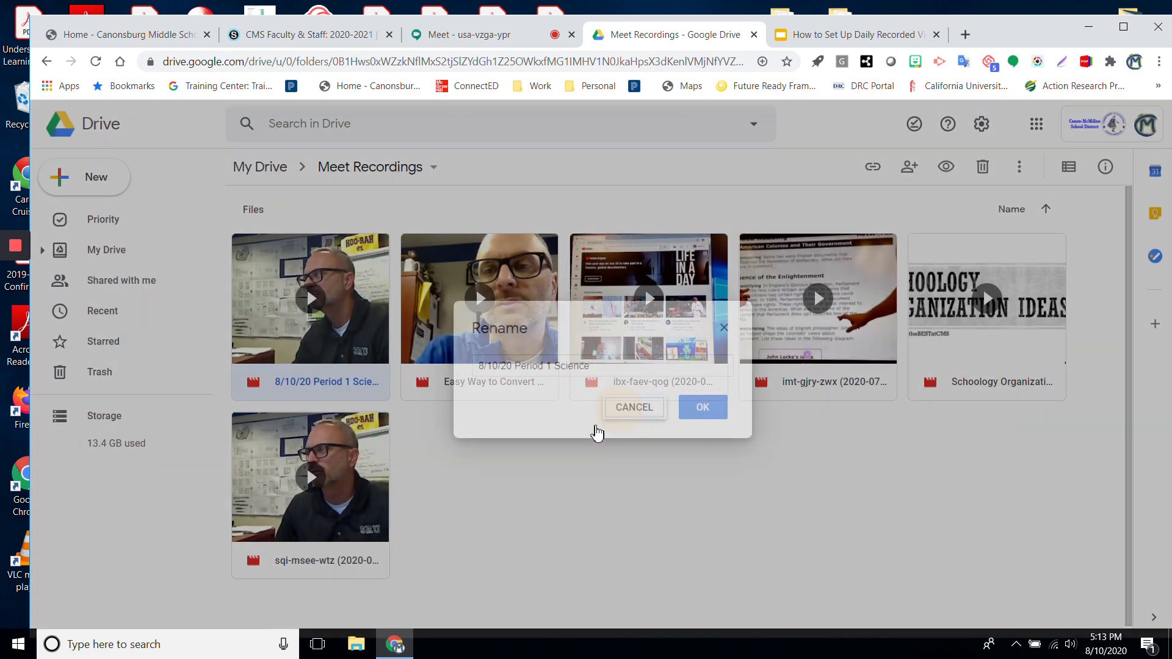
{"action": "left_click", "coordinate": [498, 475]}
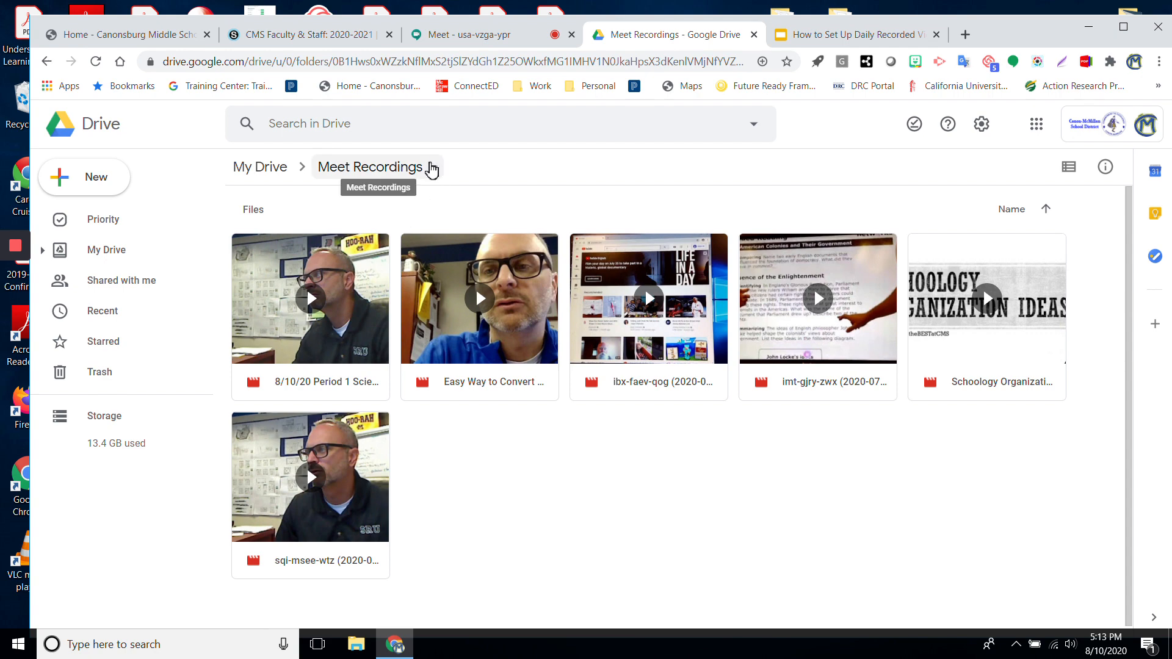
Open the shareable link options for the Meet Recordings folder, dismiss the sharing tip and copy the link.
{"action": "left_click", "coordinate": [431, 170]}
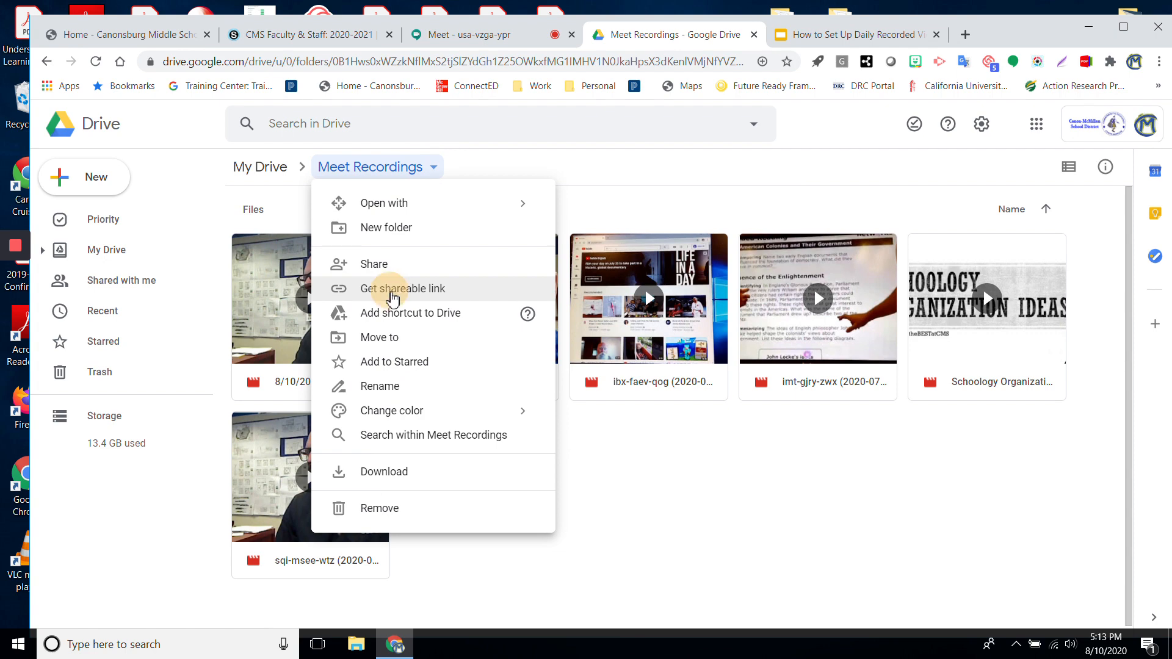
{"action": "left_click", "coordinate": [394, 291]}
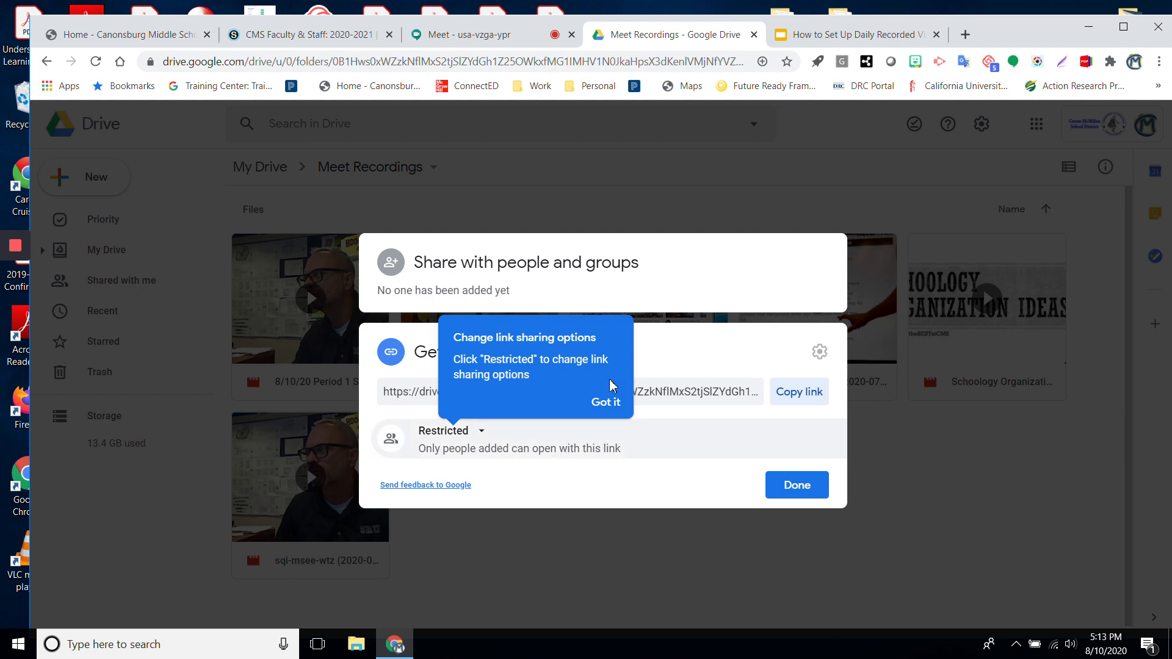
{"action": "left_click", "coordinate": [607, 402]}
{"action": "left_click", "coordinate": [802, 398]}
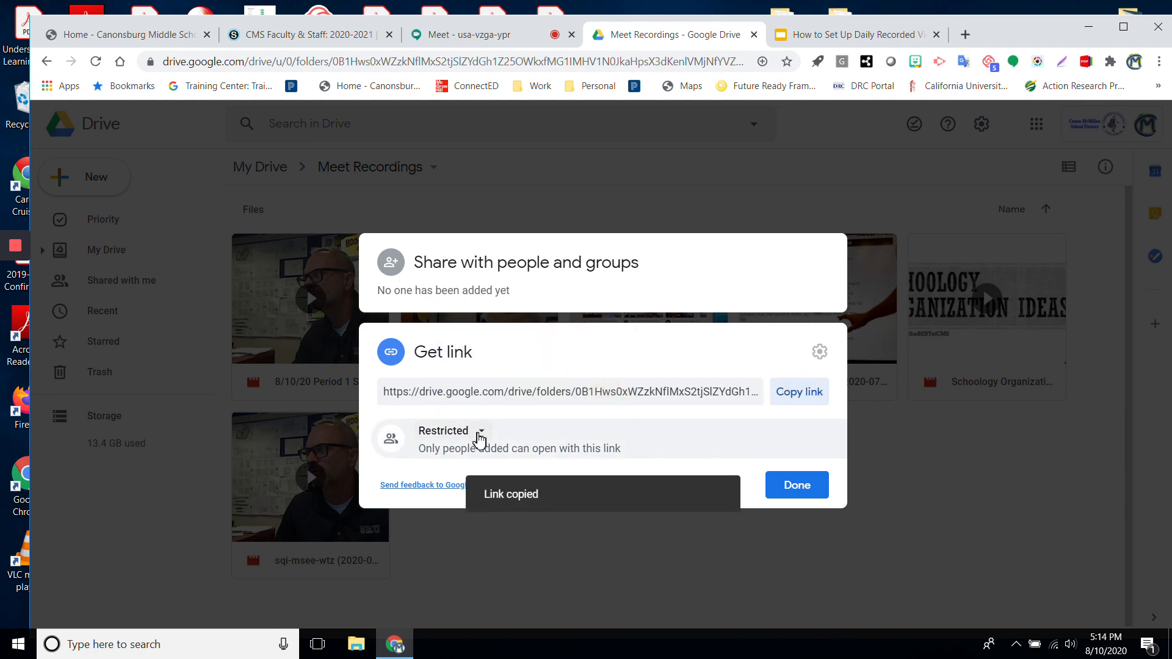
Set the Meet Recordings folder's link access to CANON MCMILLAN SD.
{"action": "left_click", "coordinate": [478, 432]}
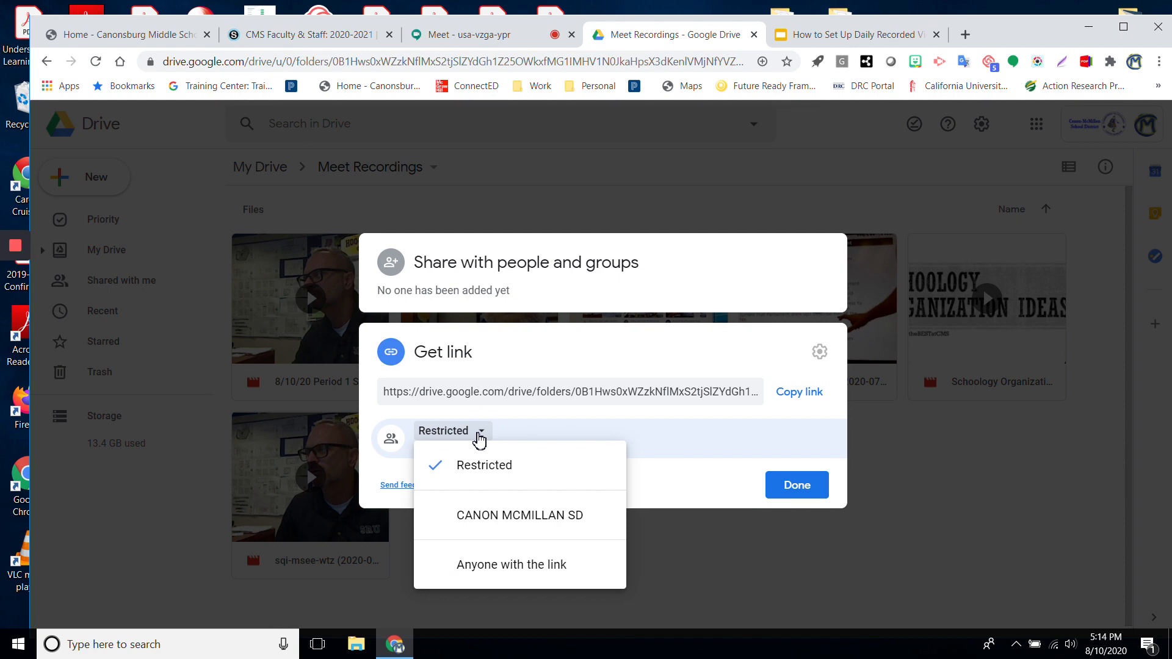
{"action": "left_click", "coordinate": [479, 439]}
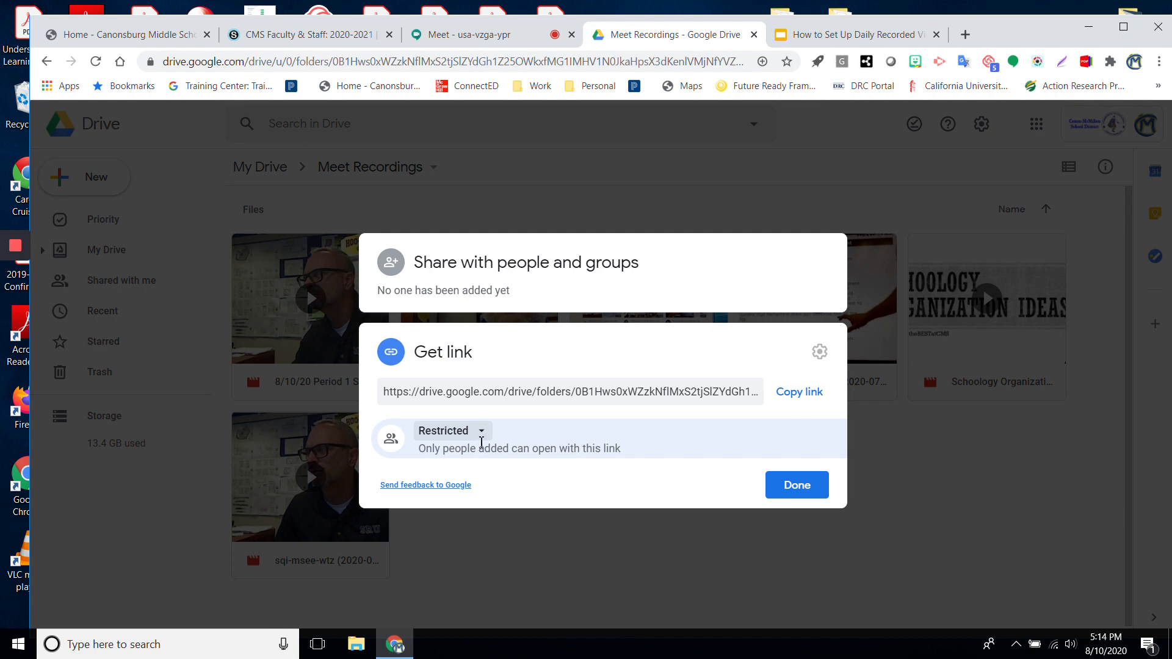
{"action": "left_click", "coordinate": [482, 433]}
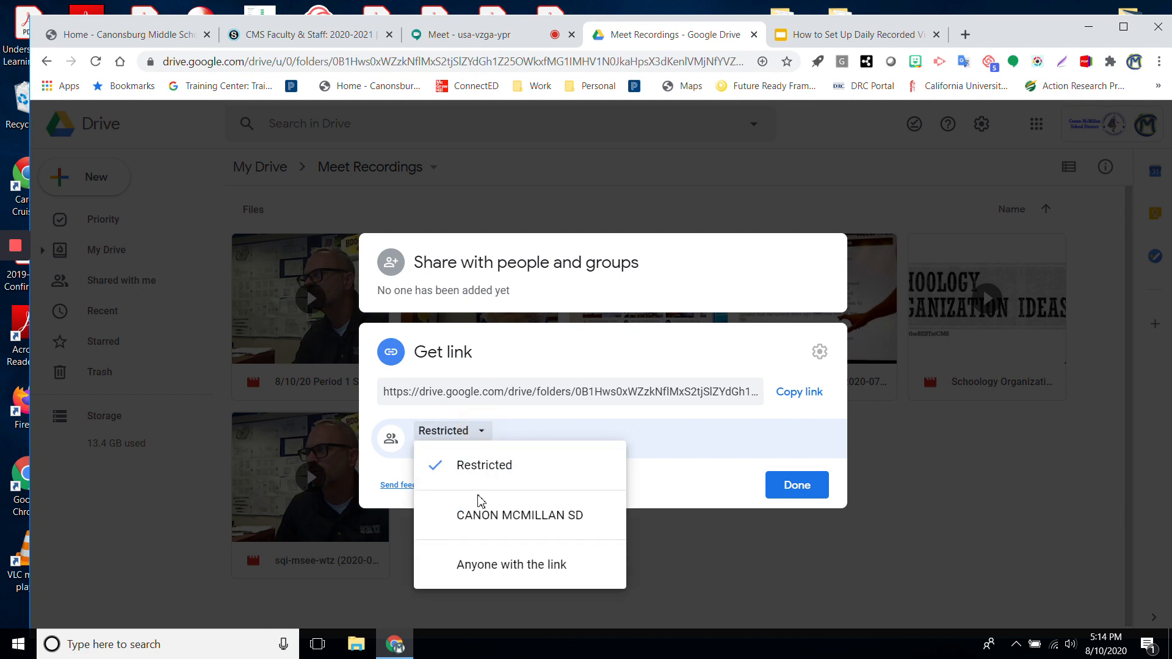
{"action": "left_click", "coordinate": [475, 517]}
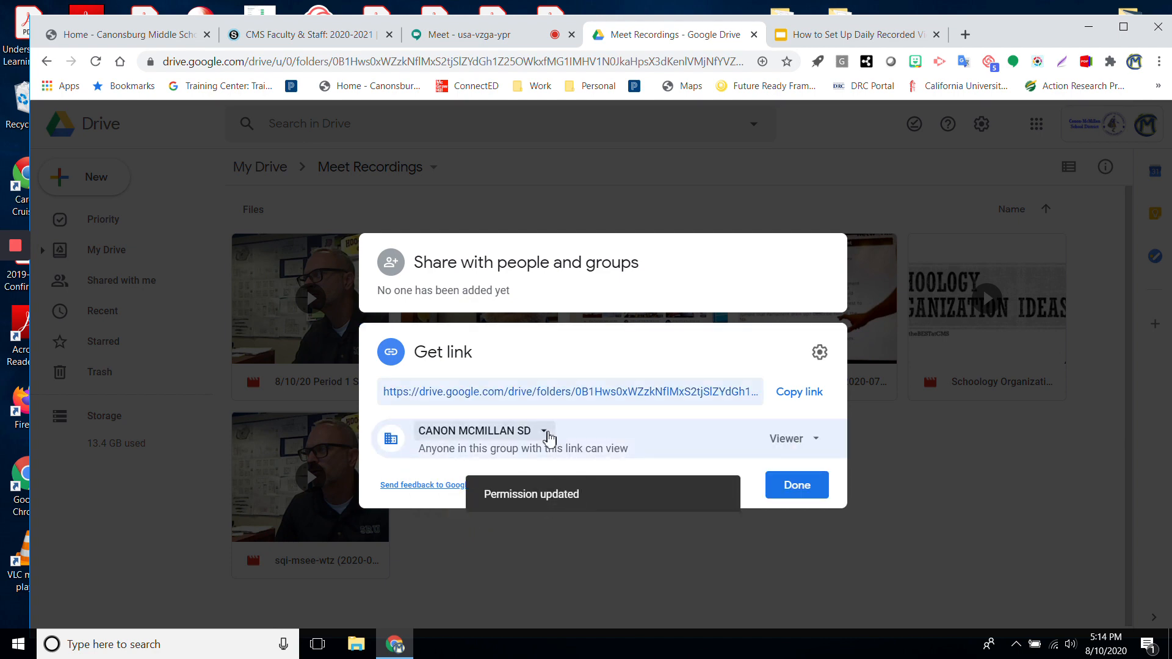
Keep link access at CANON MCMILLAN SD, copy the folder link and finish sharing.
{"action": "left_click", "coordinate": [541, 435]}
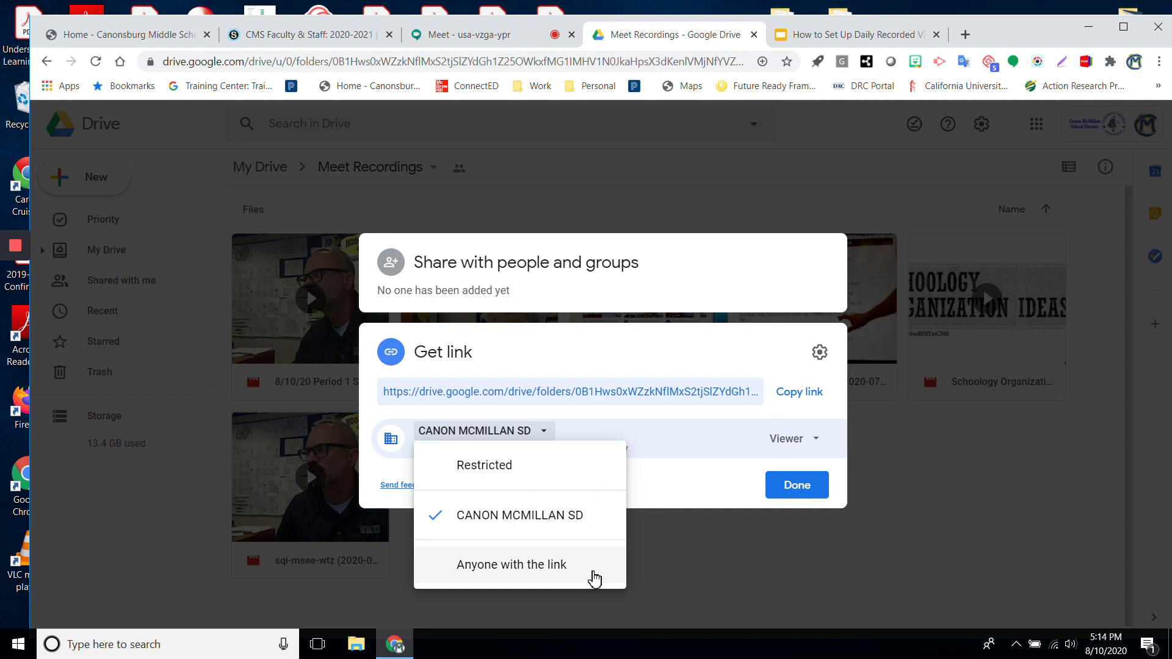
{"action": "left_click", "coordinate": [676, 482]}
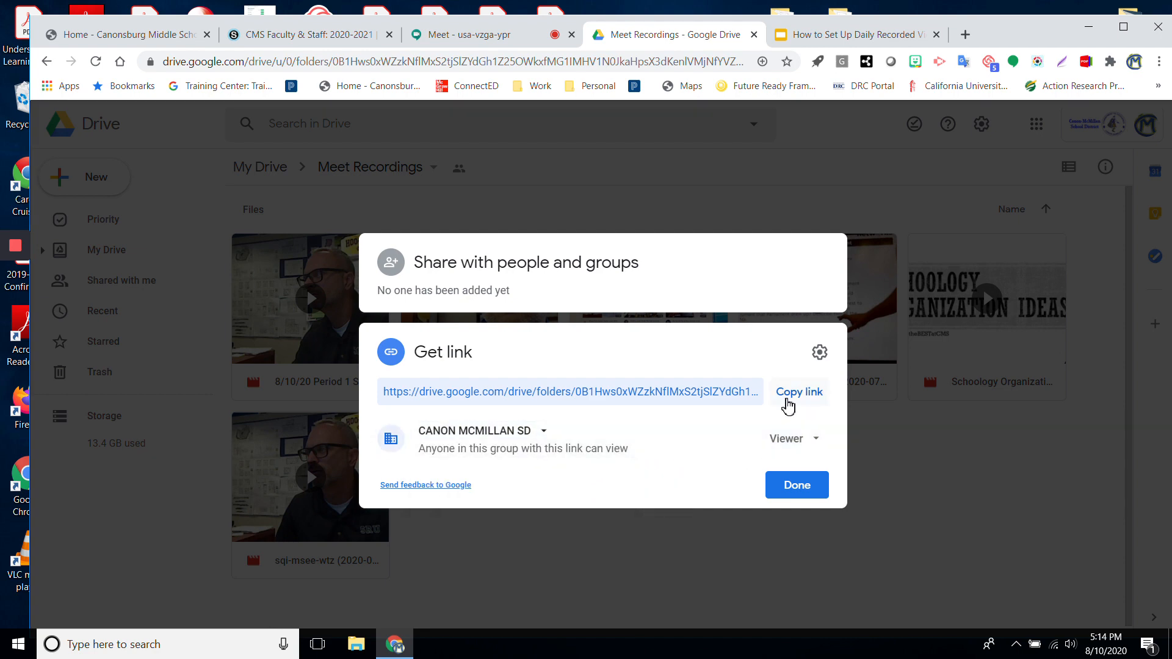
{"action": "left_click", "coordinate": [789, 400]}
{"action": "left_click", "coordinate": [788, 489]}
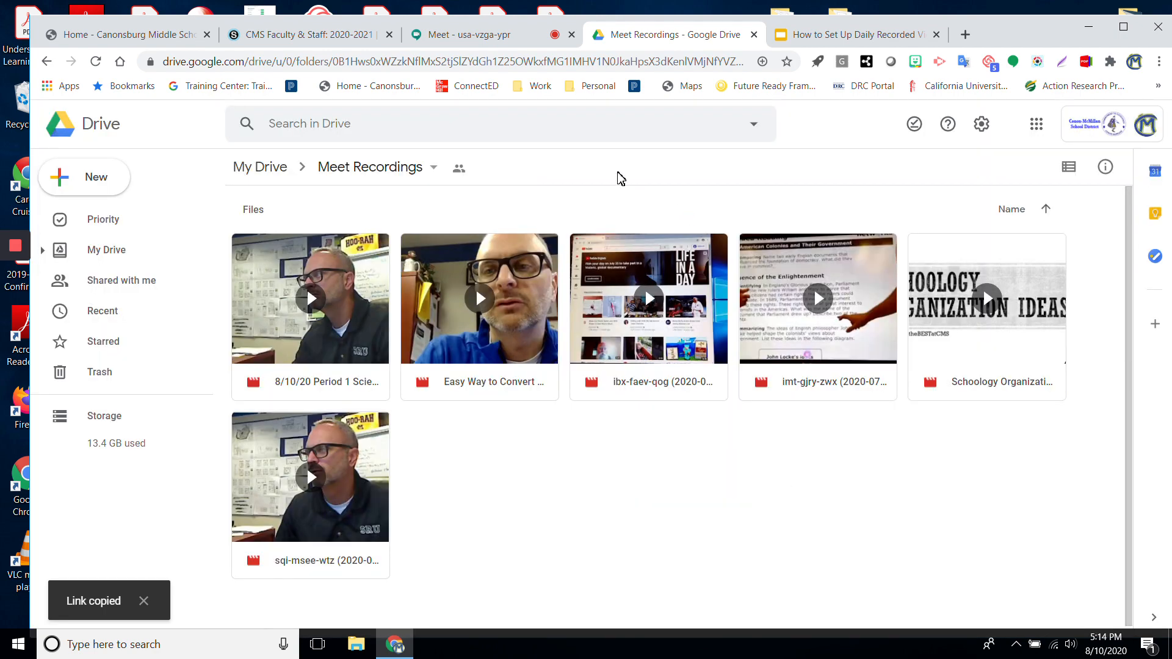
Switch to the CMS Faculty & Staff: 2020-2021 course in Schoology and open its Daily Video Lessons folder.
{"action": "left_click", "coordinate": [340, 37]}
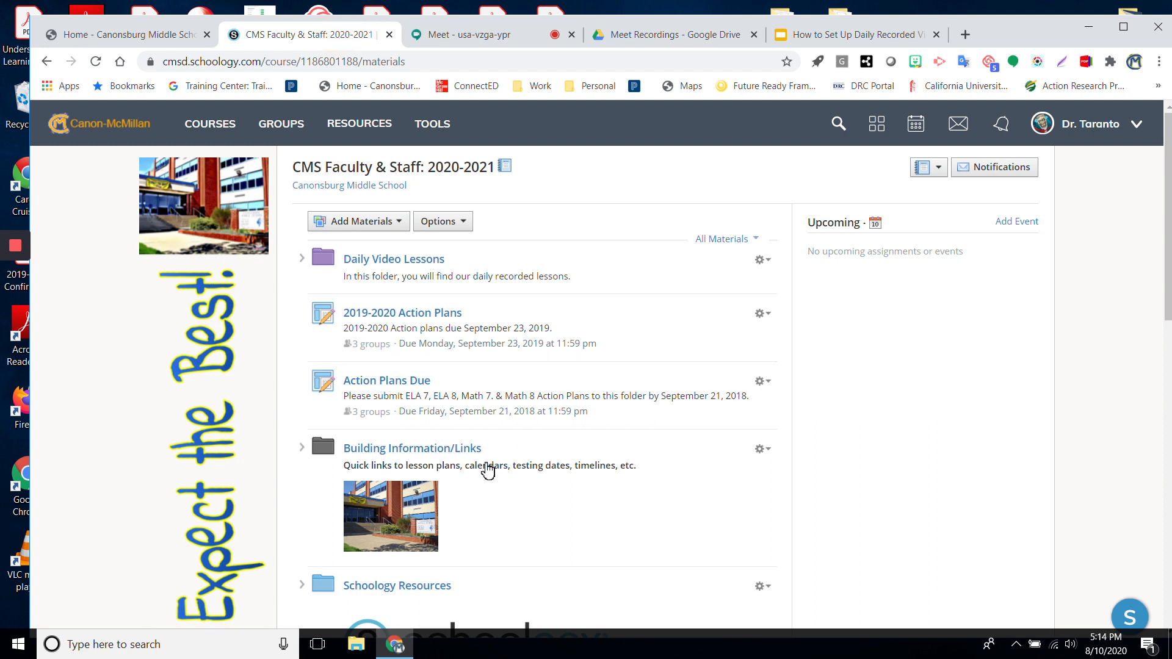
{"action": "scroll", "coordinate": [486, 469], "scroll_direction": "down", "scroll_amount": 3}
{"action": "scroll", "coordinate": [485, 469], "scroll_direction": "up", "scroll_amount": 3}
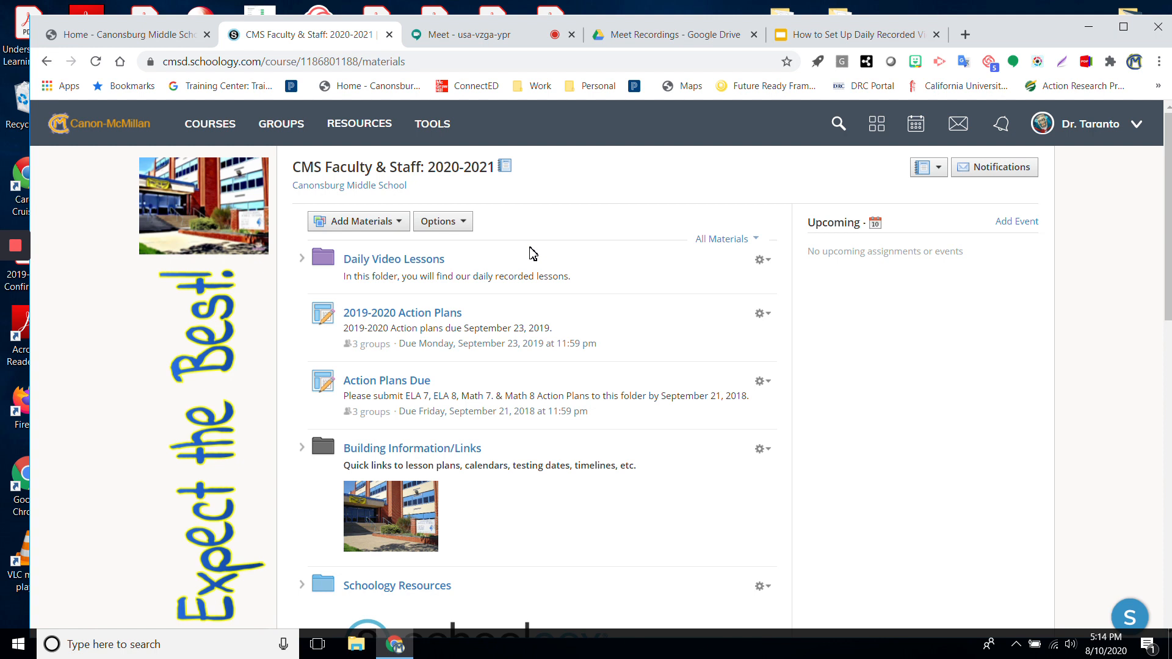
{"action": "left_click", "coordinate": [381, 262]}
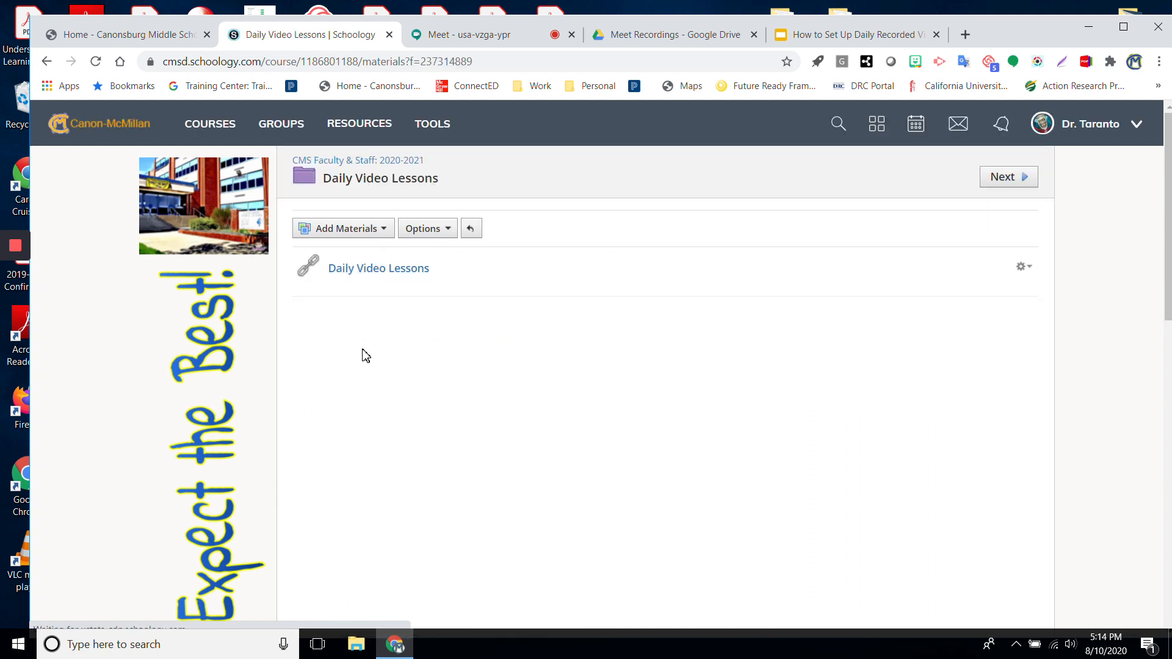
Start adding a link material to the Daily Video Lessons folder and paste the copied Drive folder link as its URL.
{"action": "left_click", "coordinate": [363, 229]}
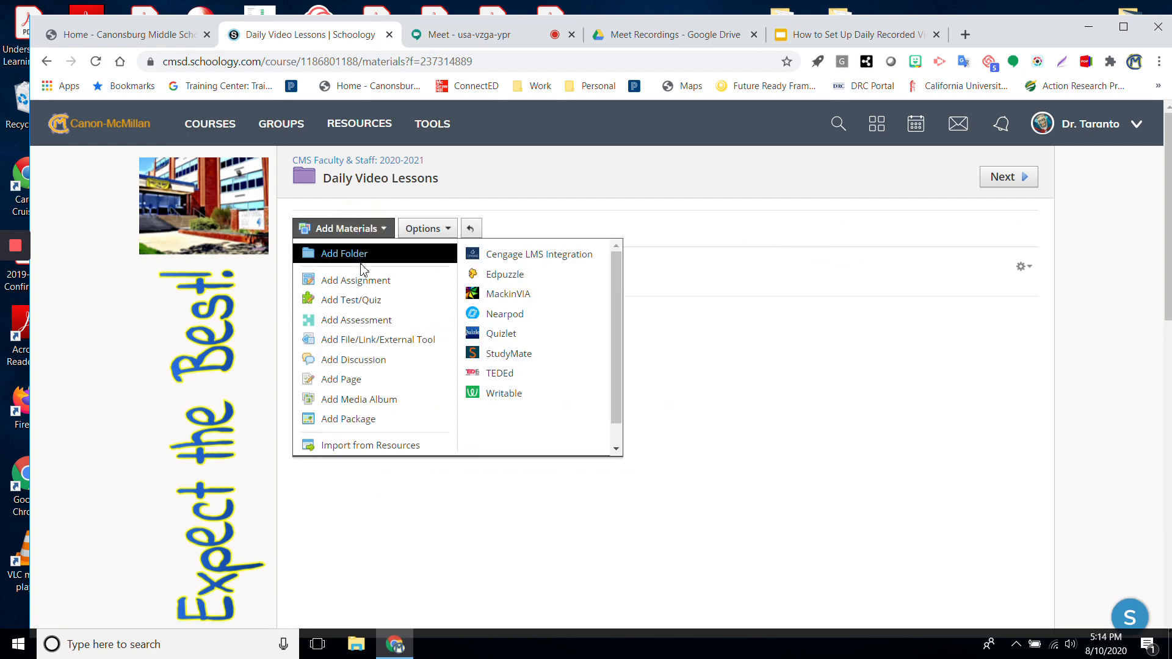
{"action": "left_click", "coordinate": [365, 341]}
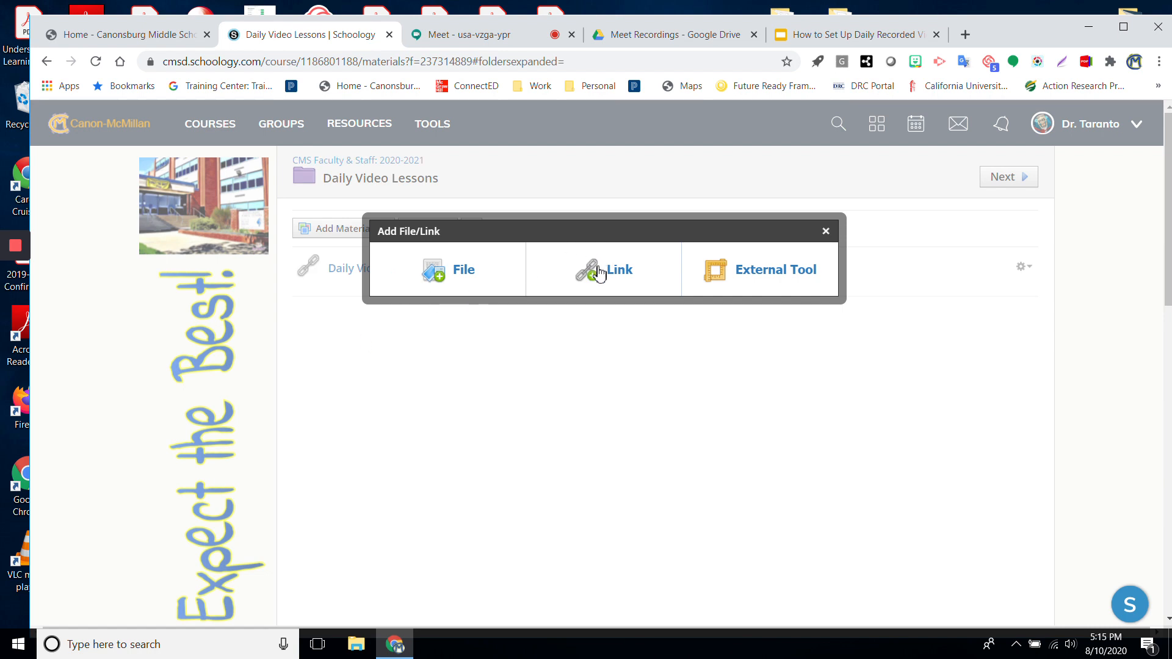
{"action": "left_click", "coordinate": [597, 268]}
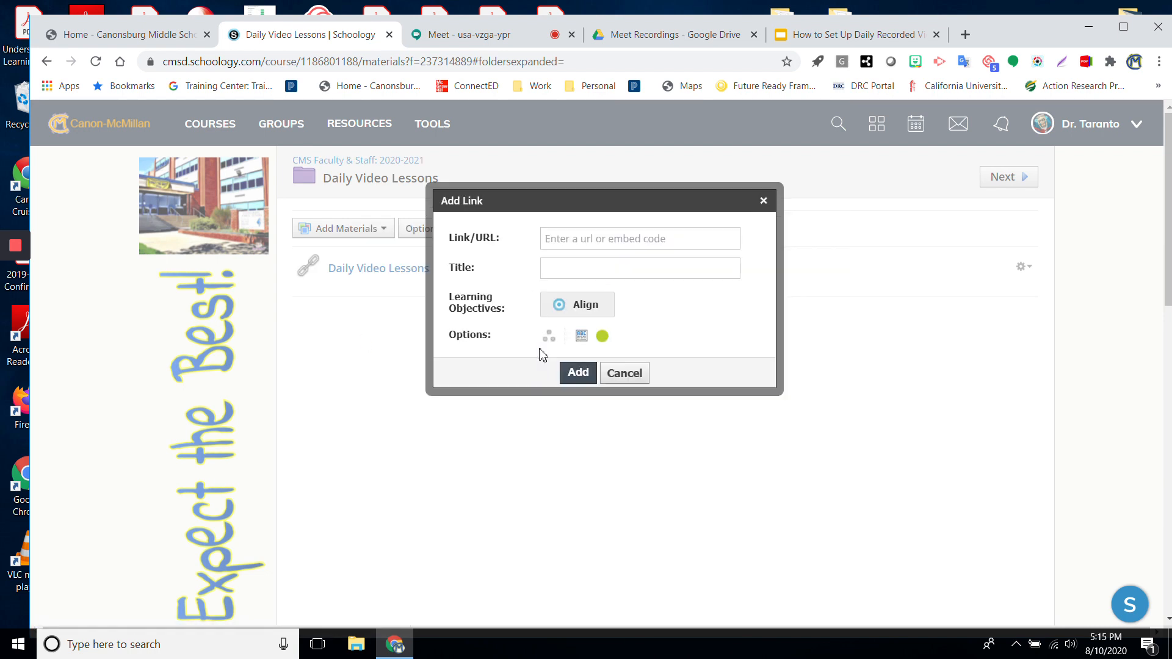
{"action": "left_click", "coordinate": [571, 239]}
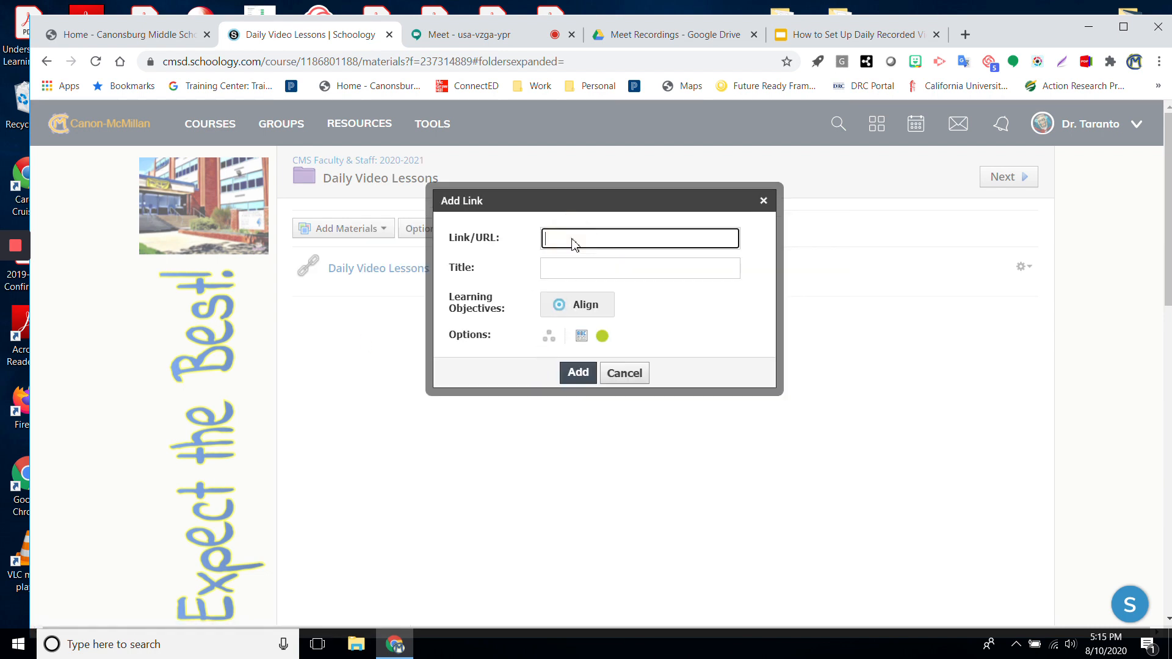
{"action": "right_click", "coordinate": [571, 240]}
{"action": "left_click", "coordinate": [612, 330]}
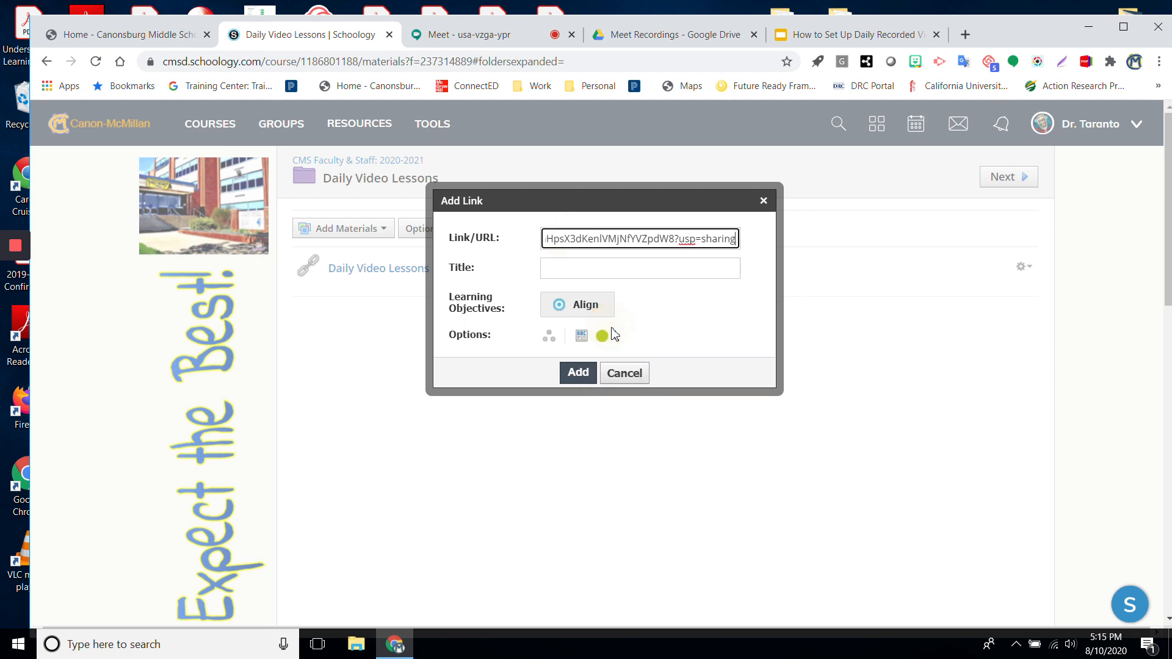
Title the new link Daily Video Lessons, then discard it without adding it to the folder.
{"action": "left_click", "coordinate": [663, 272]}
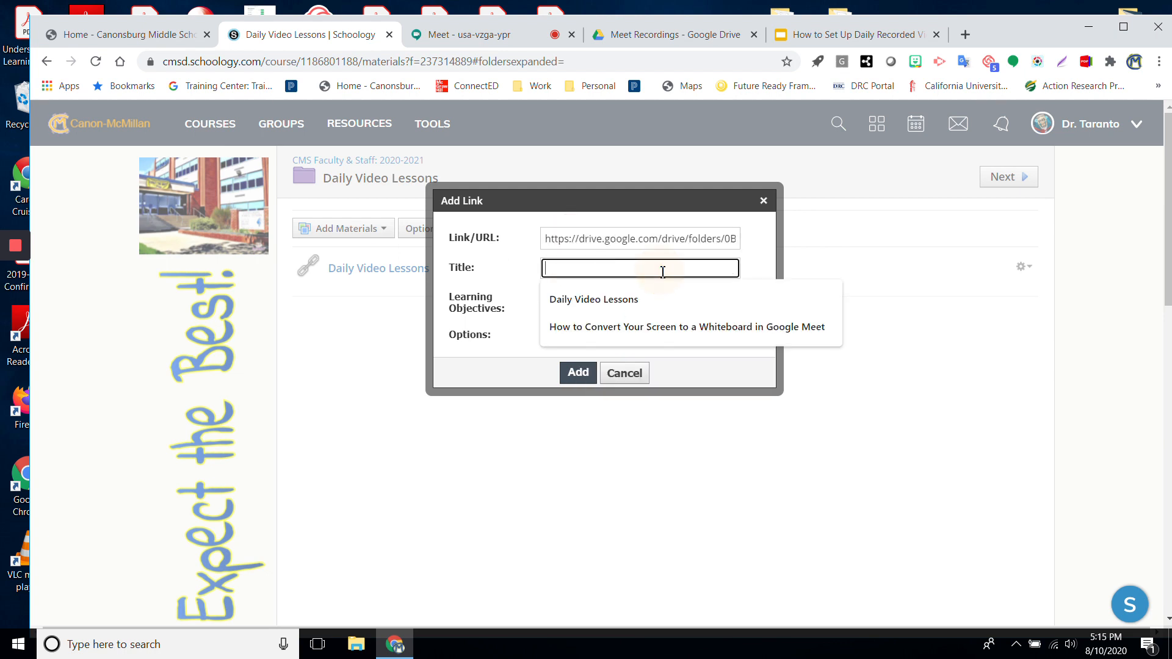
{"action": "left_click", "coordinate": [650, 307]}
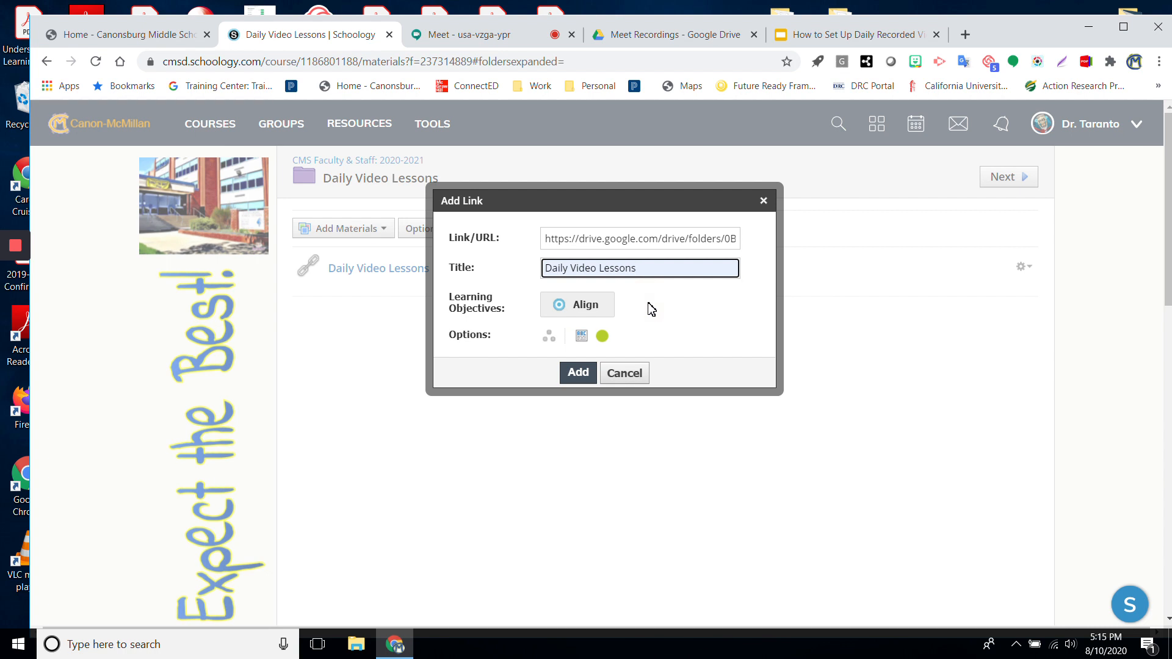
{"action": "left_click", "coordinate": [618, 374]}
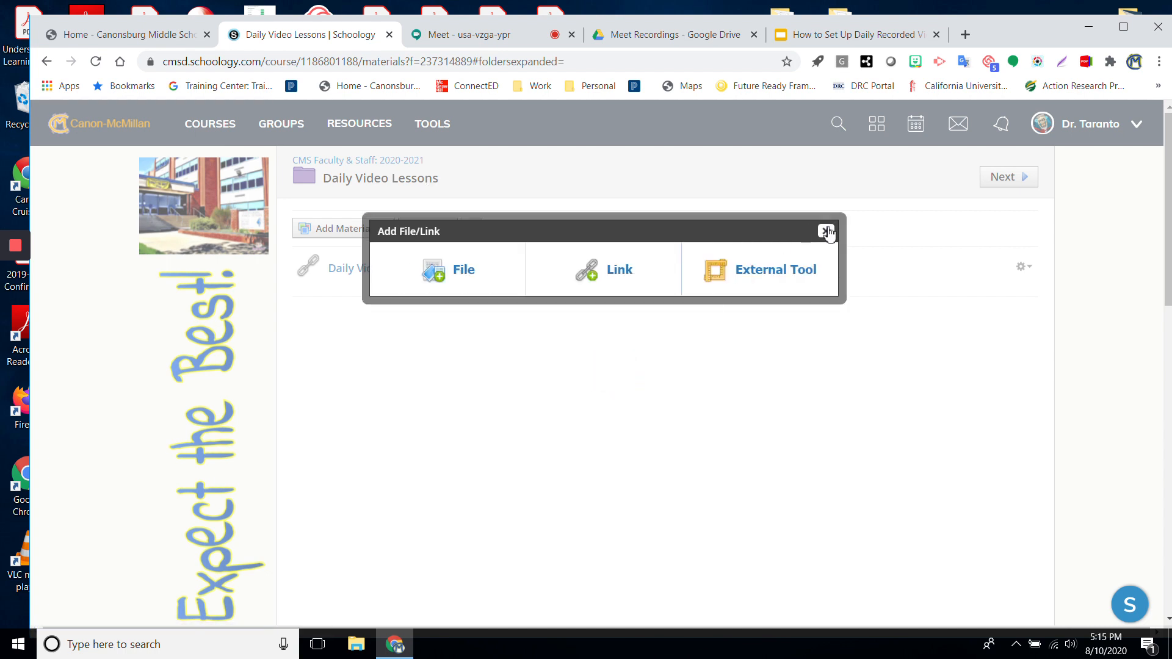
{"action": "left_click", "coordinate": [826, 230]}
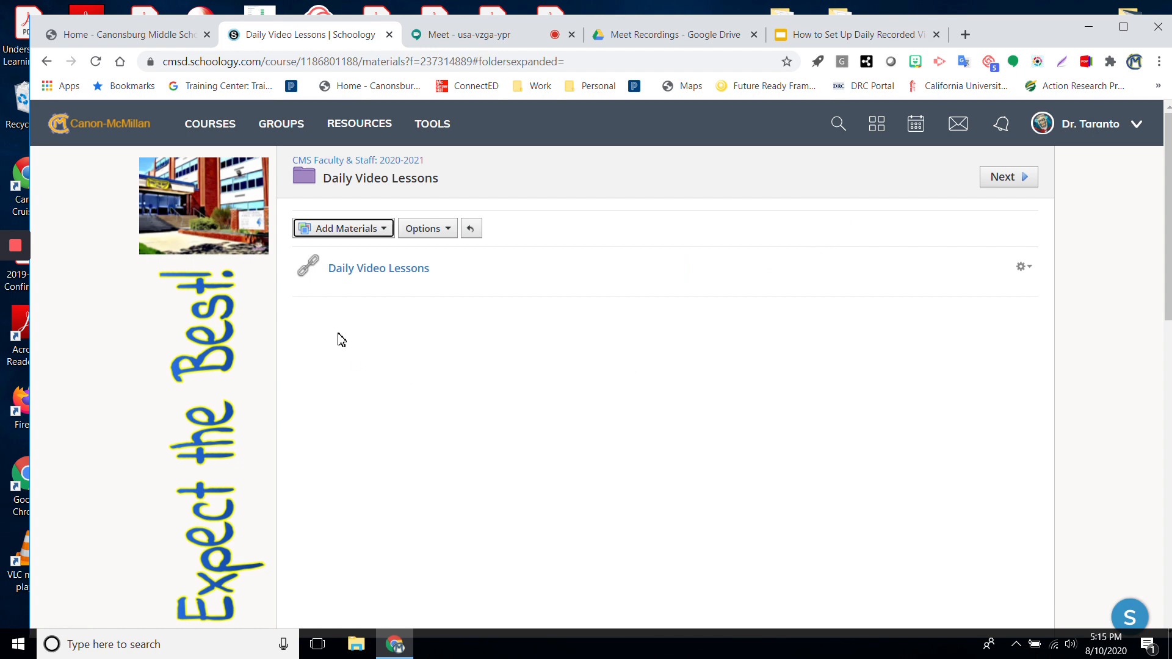
Open the existing Daily Video Lessons link and look through the recordings in the embedded Meet Recordings folder.
{"action": "left_click", "coordinate": [369, 268]}
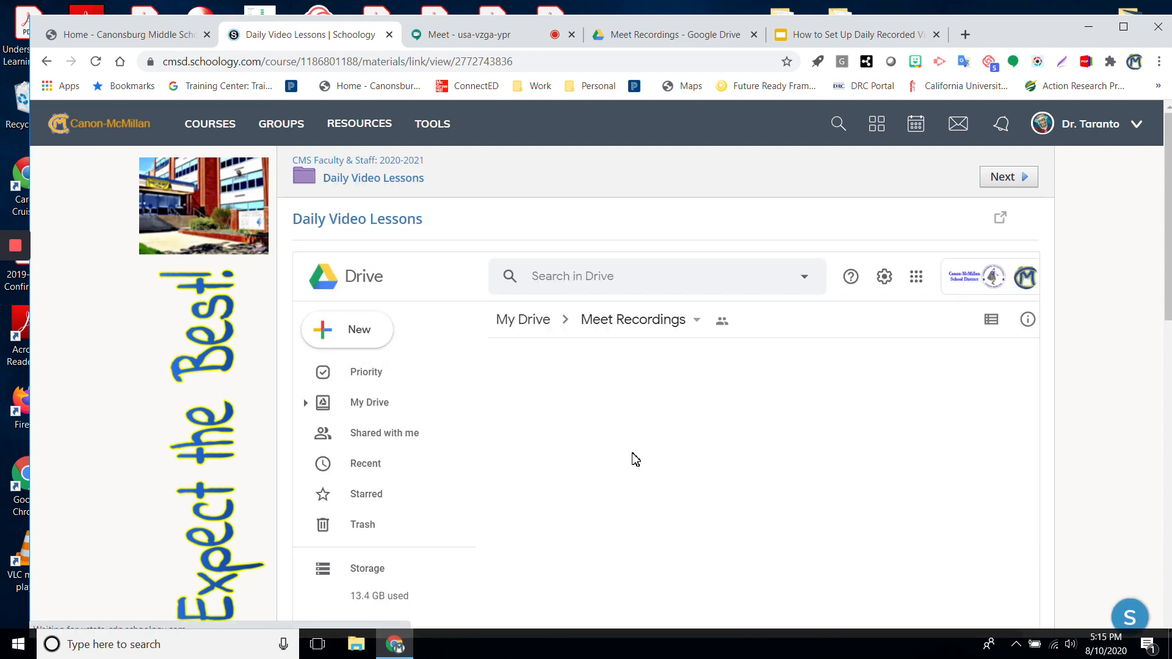
{"action": "scroll", "coordinate": [641, 512], "scroll_direction": "down", "scroll_amount": 2}
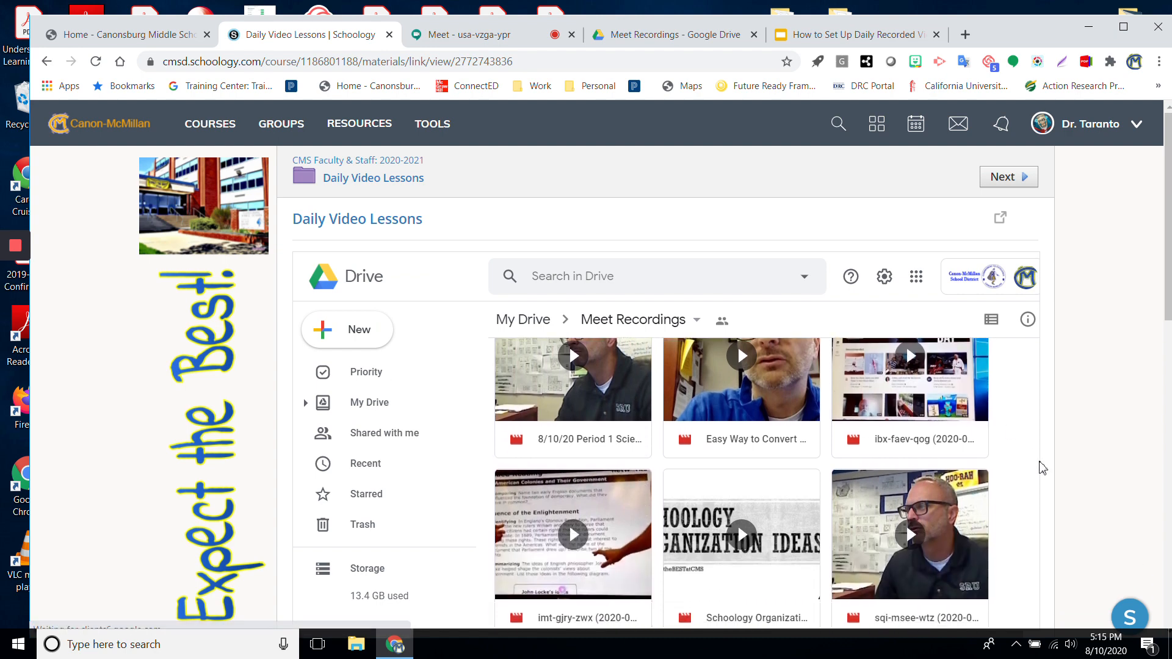
{"action": "scroll", "coordinate": [1043, 468], "scroll_direction": "down", "scroll_amount": 1}
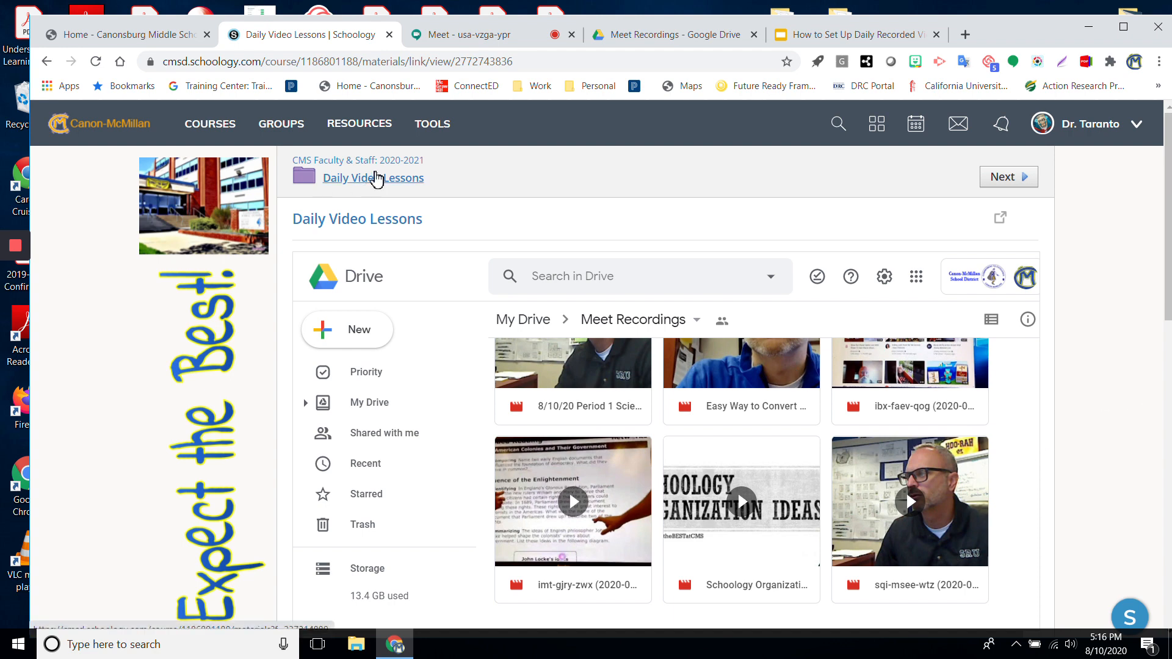
Return to the Daily Video Lessons course folder, revisit the embedded recordings page and go back to the folder.
{"action": "left_click", "coordinate": [377, 178]}
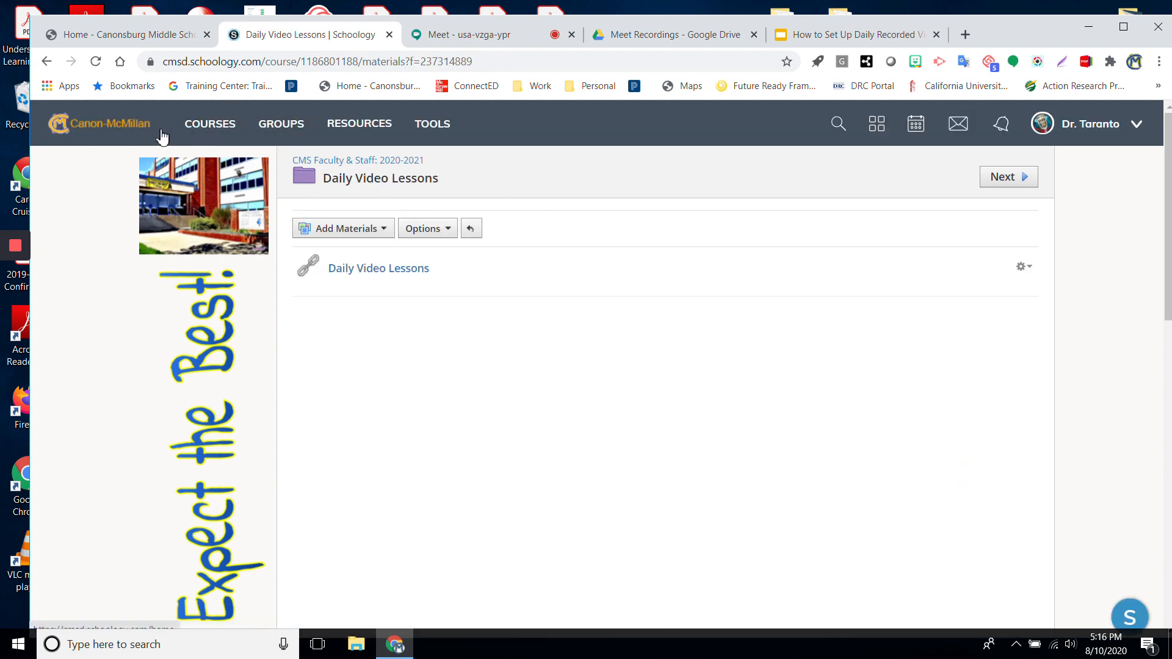
{"action": "left_click", "coordinate": [47, 62]}
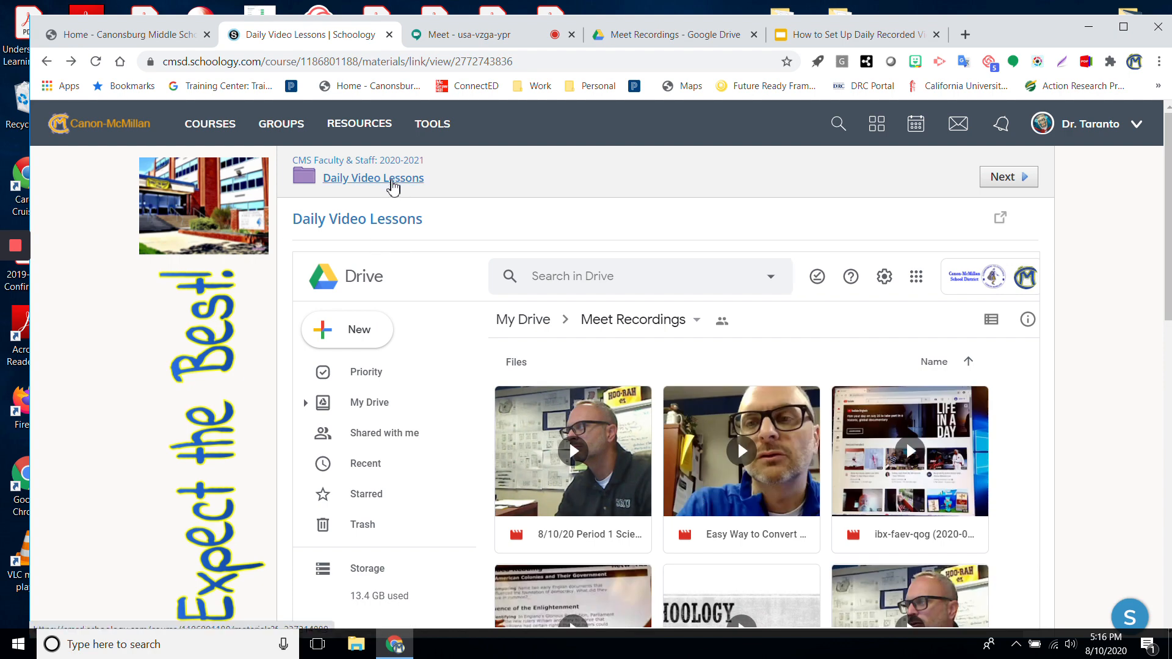
{"action": "left_click", "coordinate": [391, 182]}
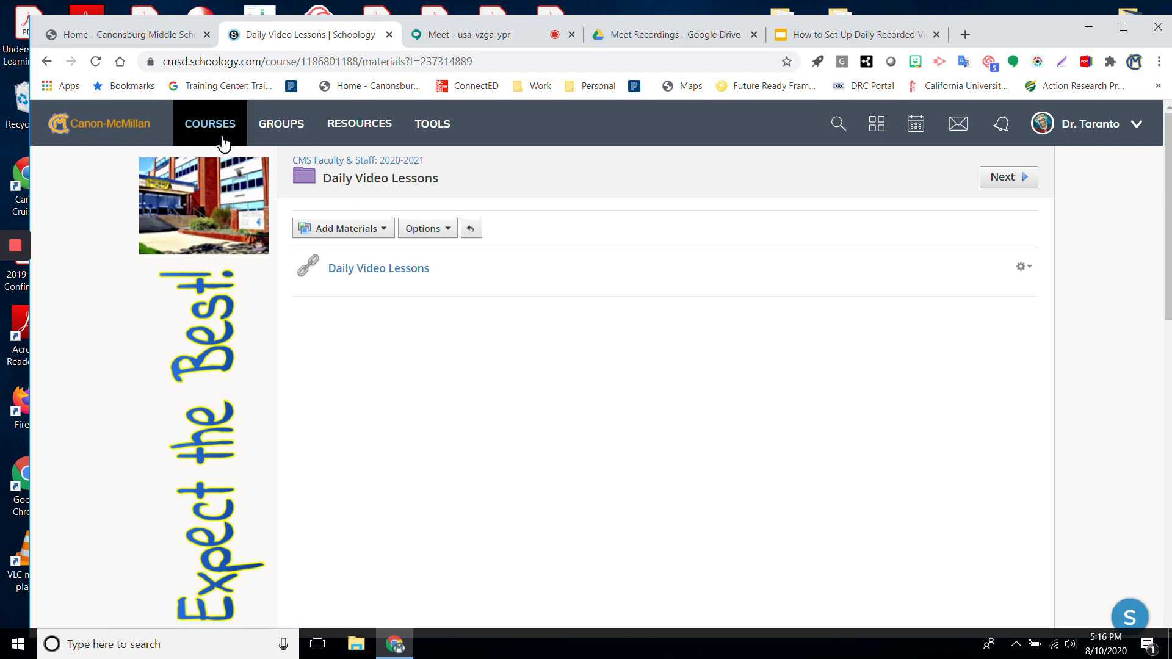
{"action": "scroll", "coordinate": [471, 419], "scroll_direction": "down", "scroll_amount": 3}
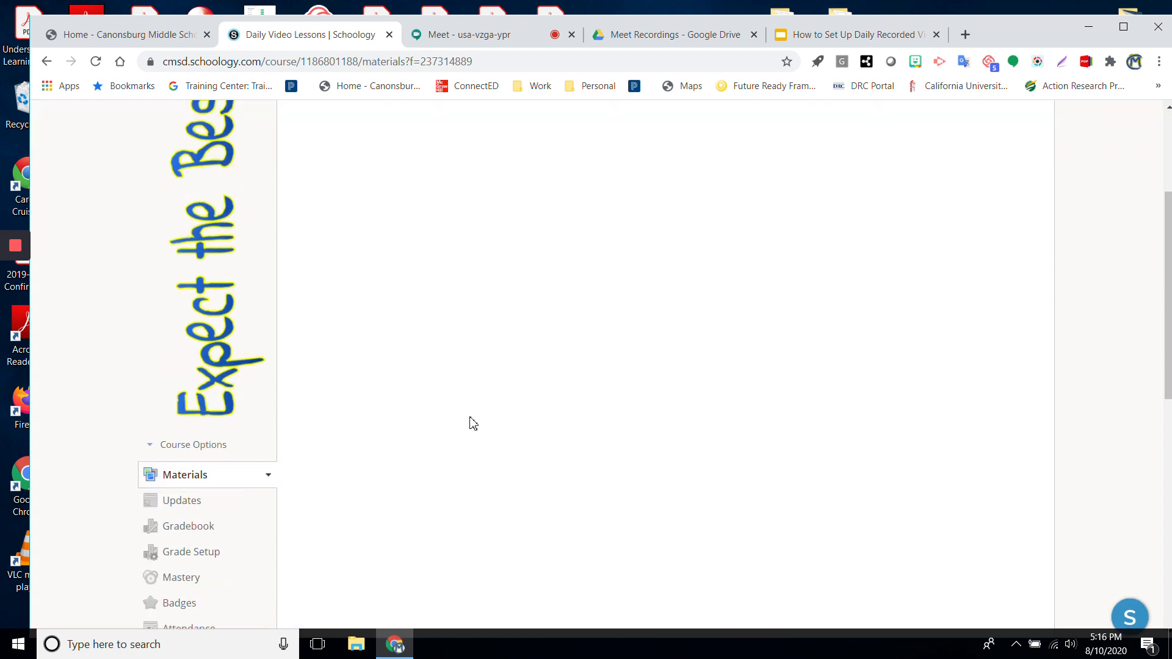
{"action": "scroll", "coordinate": [471, 419], "scroll_direction": "up", "scroll_amount": 3}
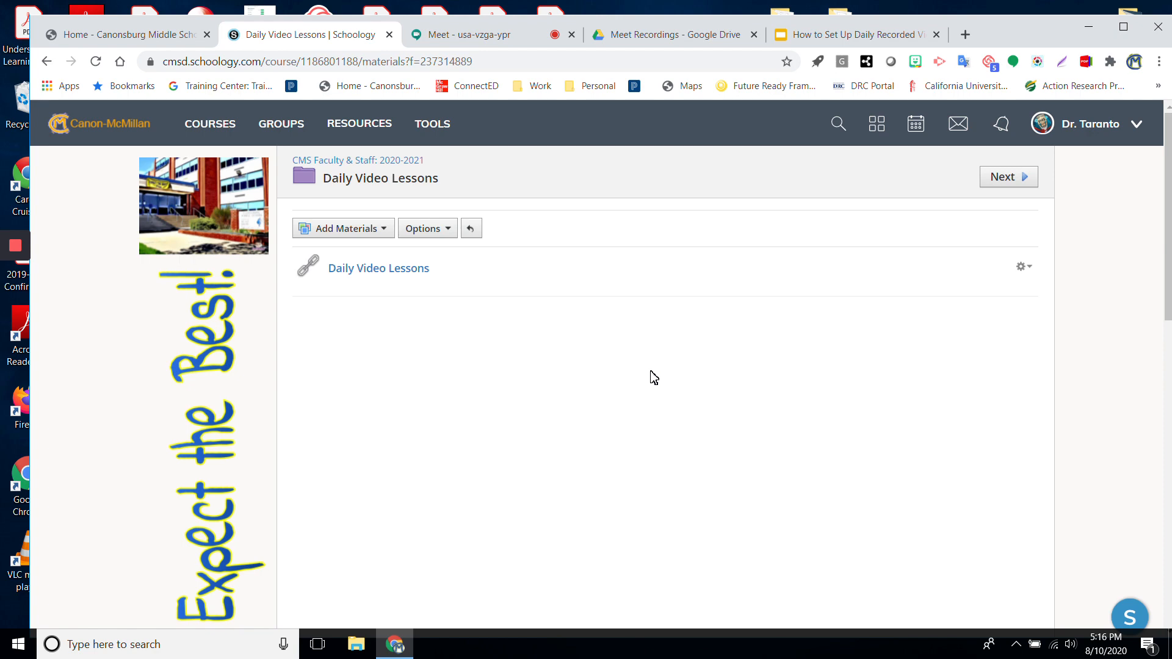
{"action": "scroll", "coordinate": [654, 377], "scroll_direction": "down", "scroll_amount": 2}
{"action": "scroll", "coordinate": [654, 377], "scroll_direction": "up", "scroll_amount": 2}
Switch back to the running Google Meet call.
{"action": "left_click", "coordinate": [499, 38]}
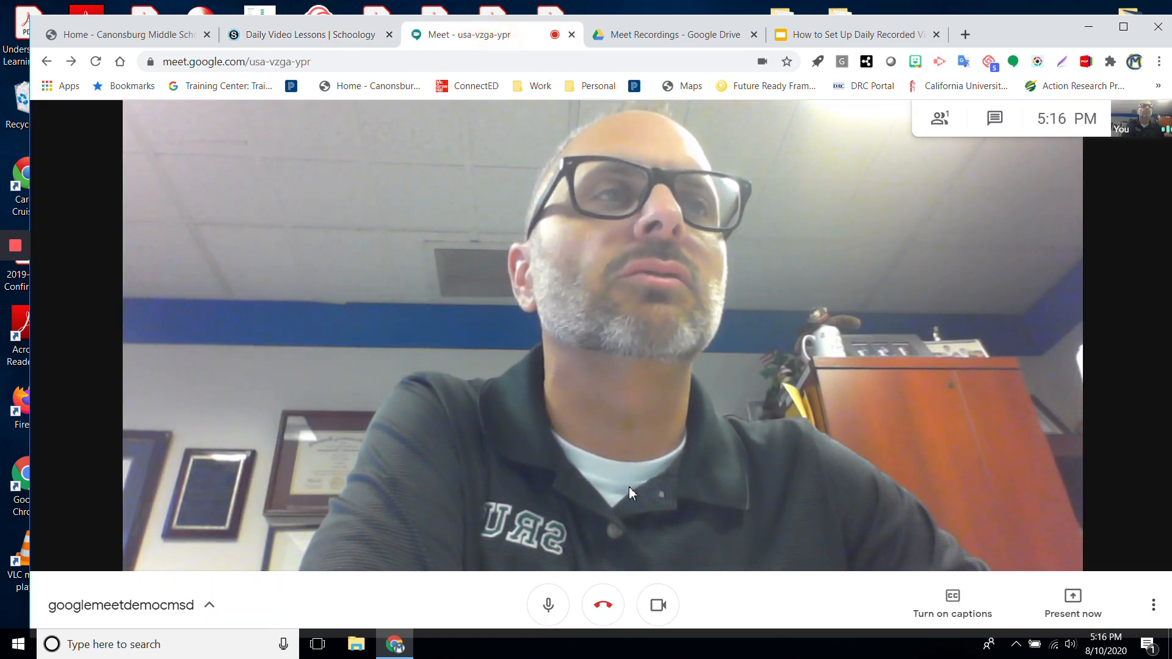
{"action": "mouse_move", "coordinate": [23, 267]}
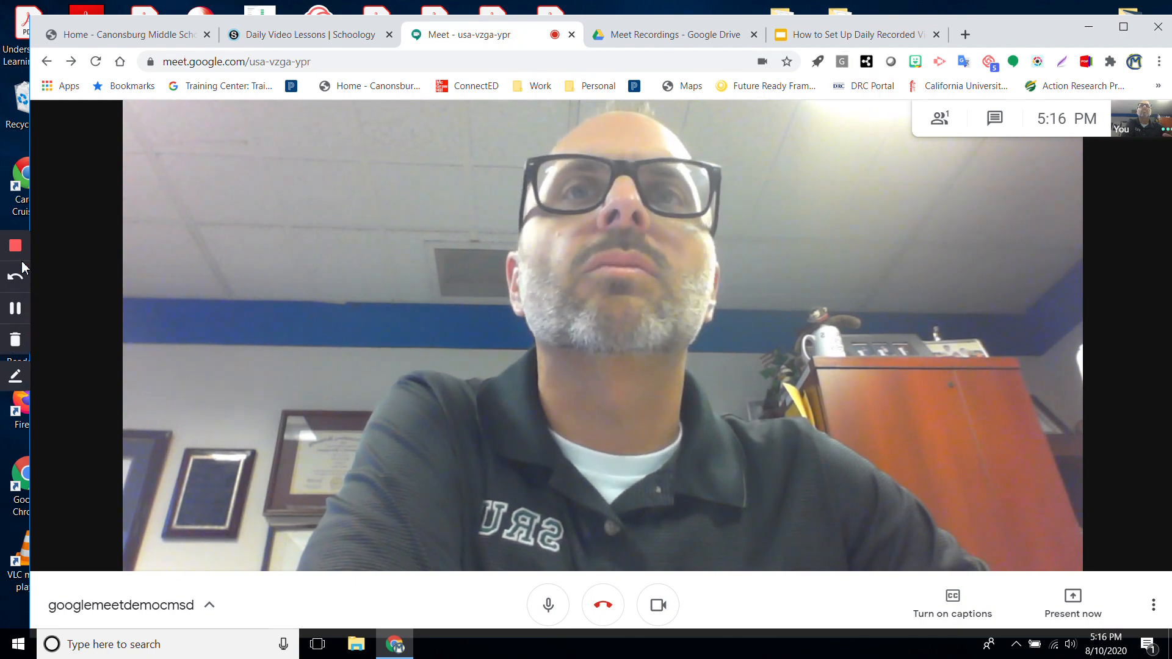